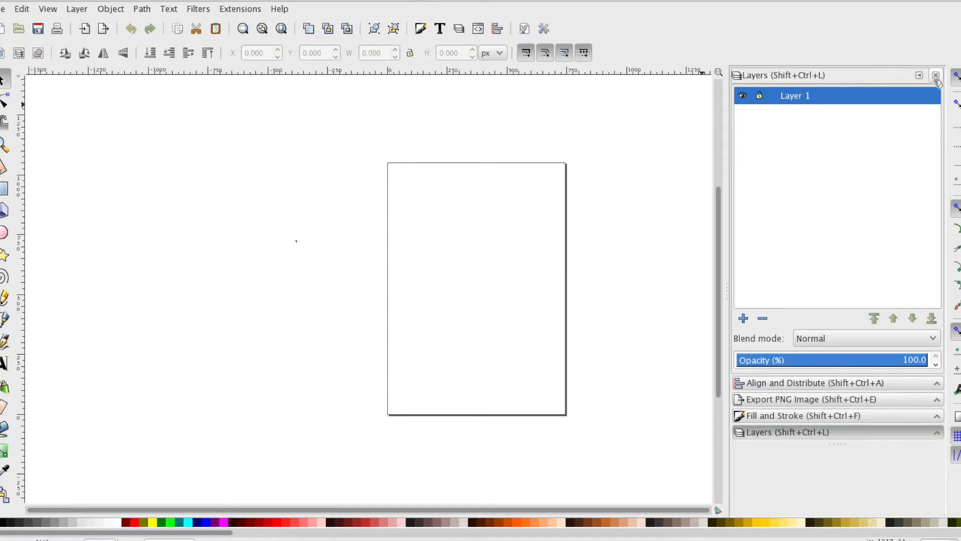
- Close all the docked dialogs, including Layers, Fill and Stroke, Export PNG Image, and Align and Distribute
left_click(937, 76)
left_click(937, 76)
left_click(937, 76)
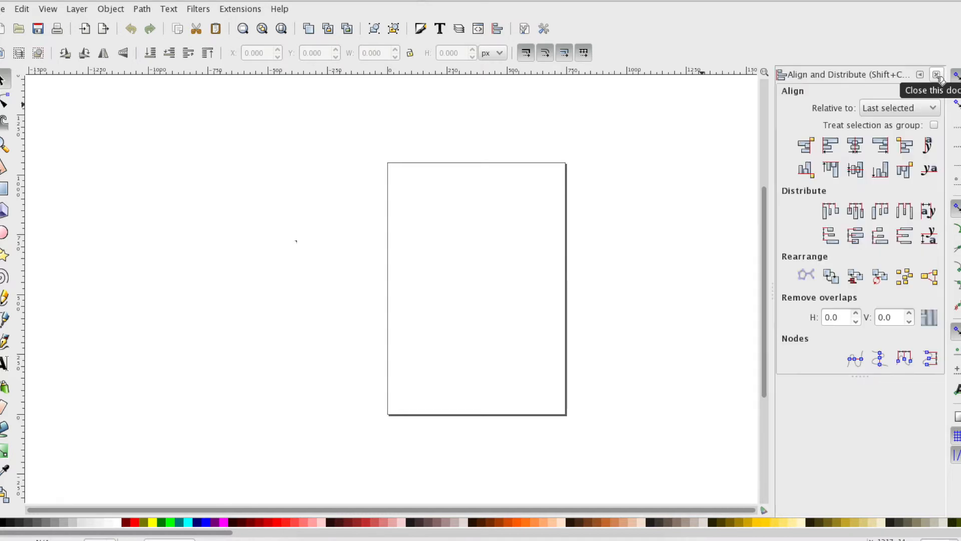
left_click(937, 76)
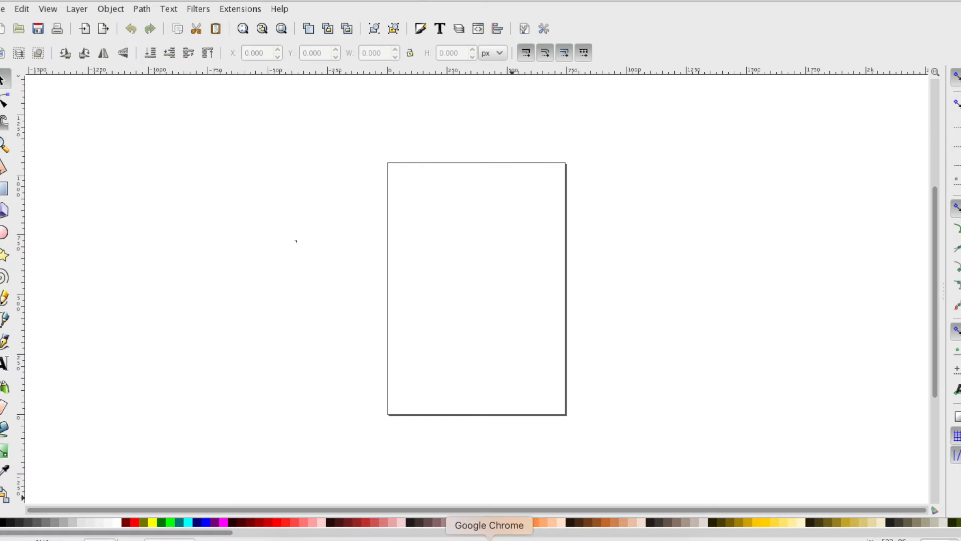
- Switch to Google Chrome and open a new browser window, moving it to the desktop space that shows Inkscape
left_click(483, 537)
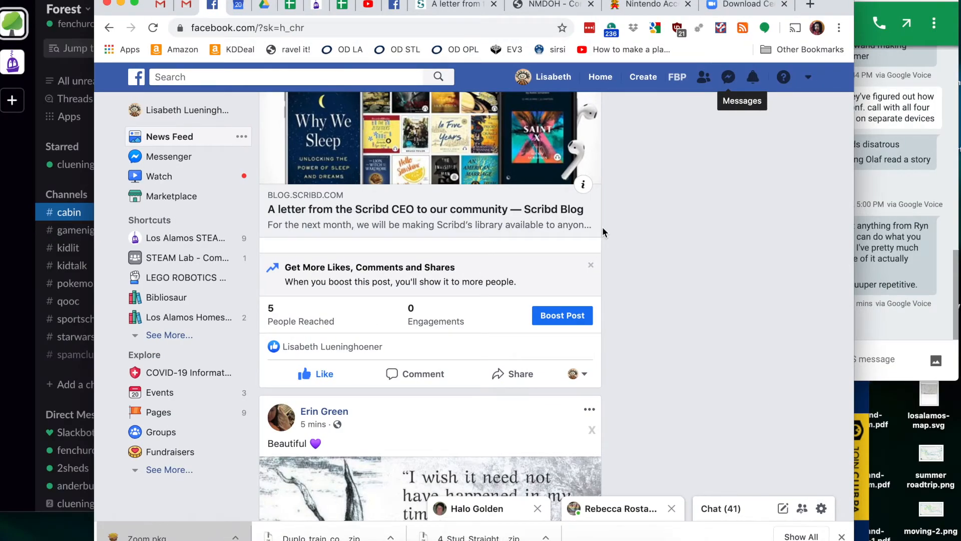
key("super+n")
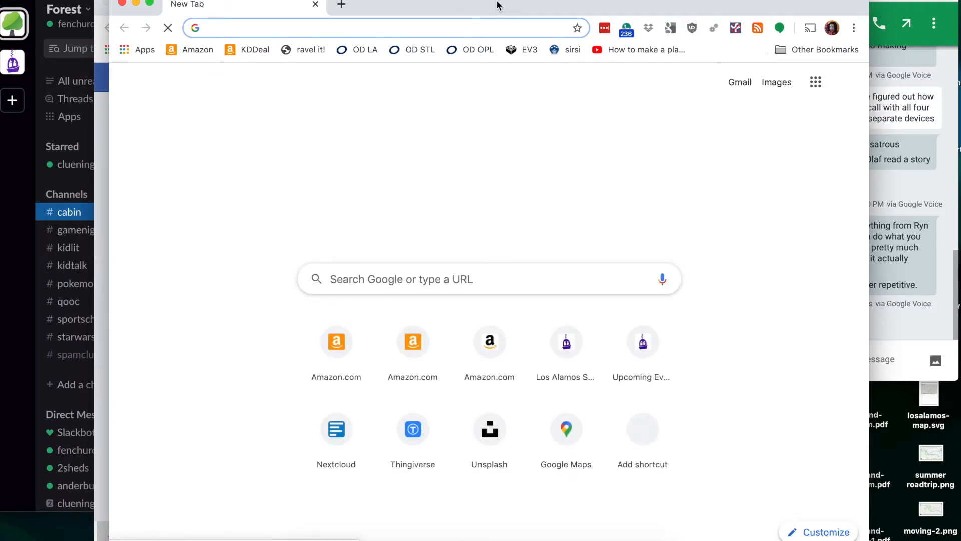
key("ctrl+Right")
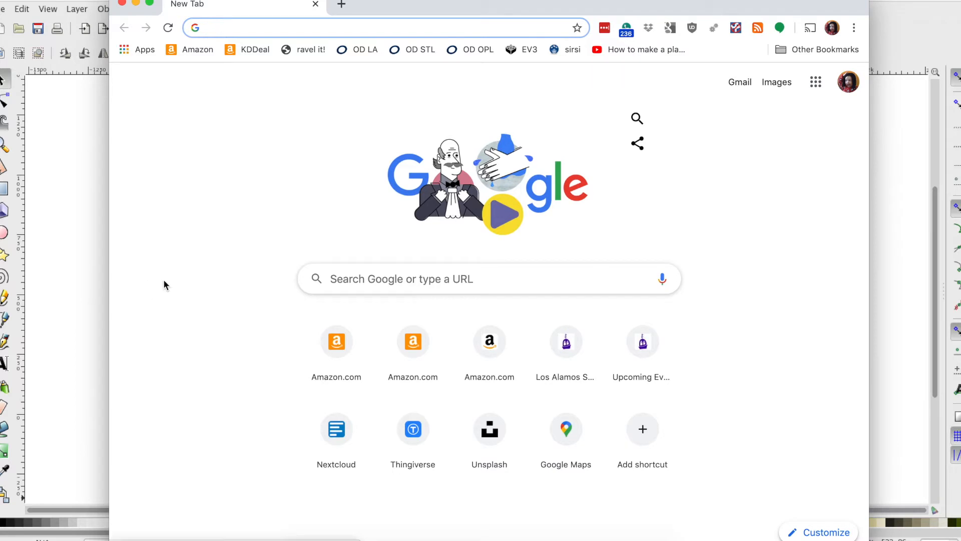
- Search Google for "unicorn" and show the image results
left_click(434, 283)
type("pupp")
key("BackSpace")
key("BackSpace")
key("BackSpace")
key("BackSpace")
key("BackSpace")
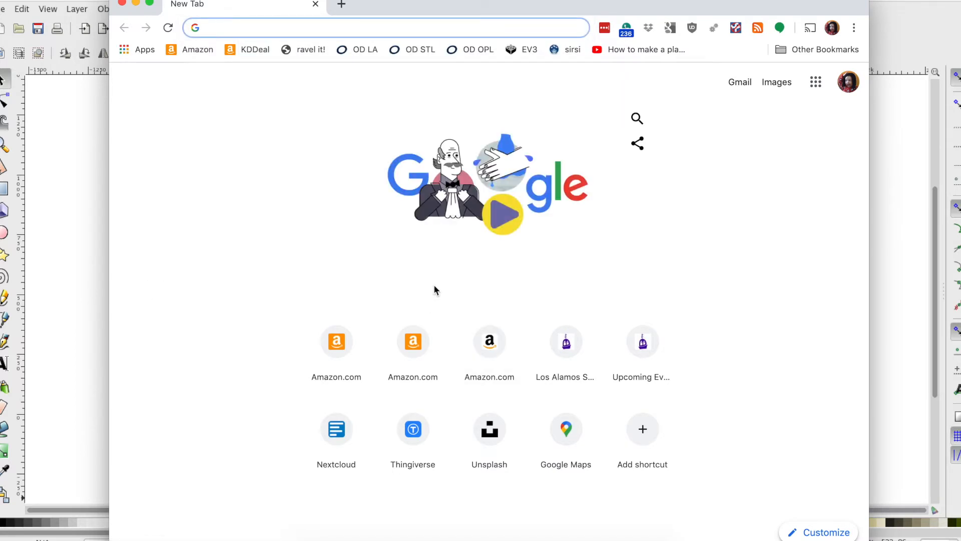
type("unicorn")
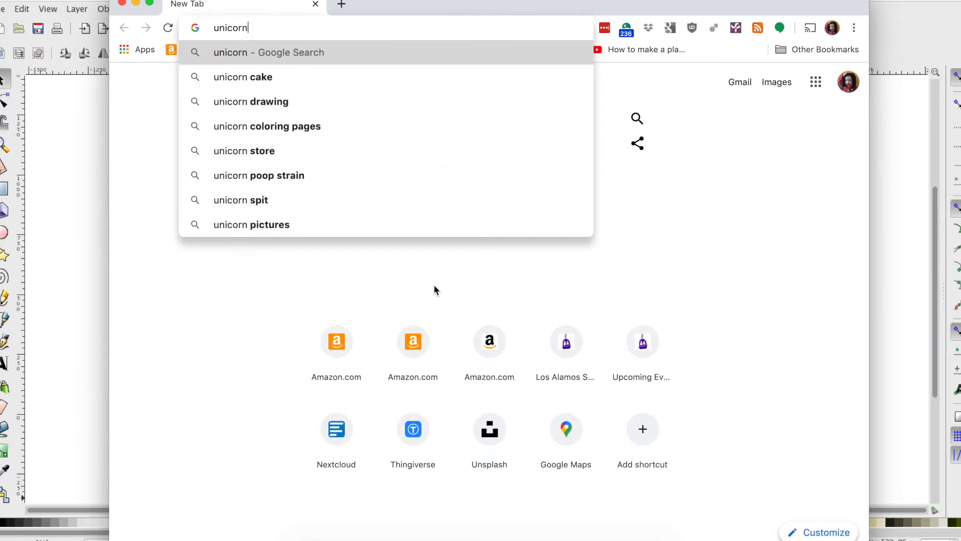
key("Return")
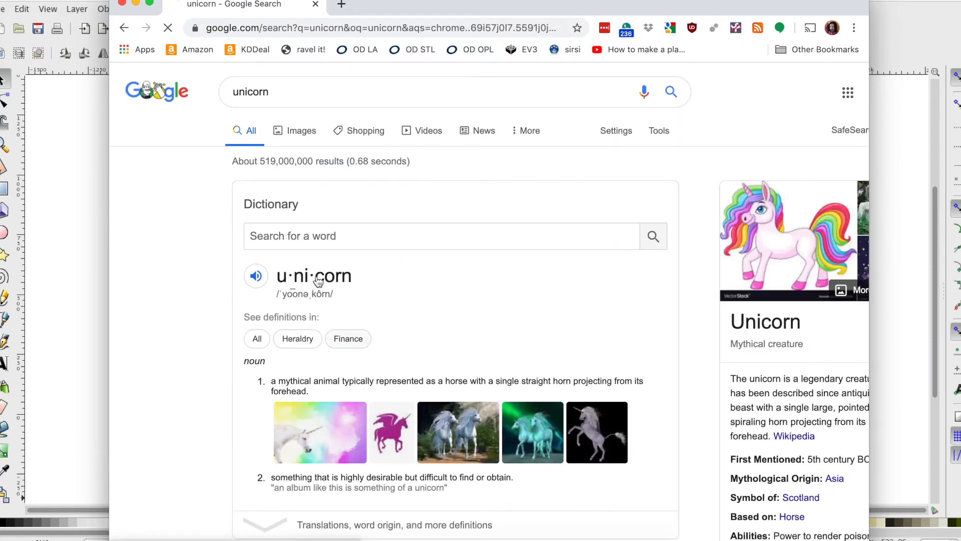
left_click(296, 130)
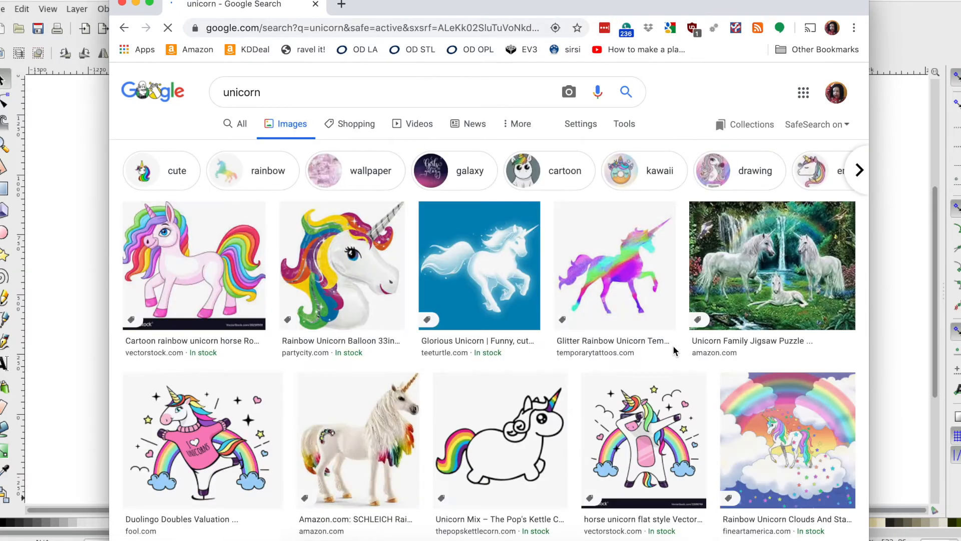
- Open the CB Insights drawing of a rearing white unicorn with blue mane as a full image, closing the search results
scroll(674, 347, "down", 5)
scroll(674, 347, "down", 7)
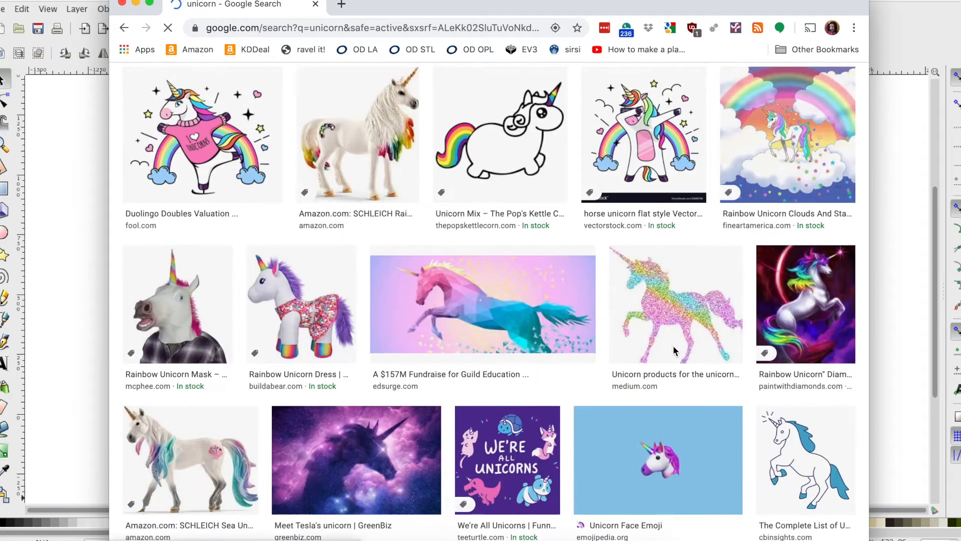
scroll(673, 345, "down", 7)
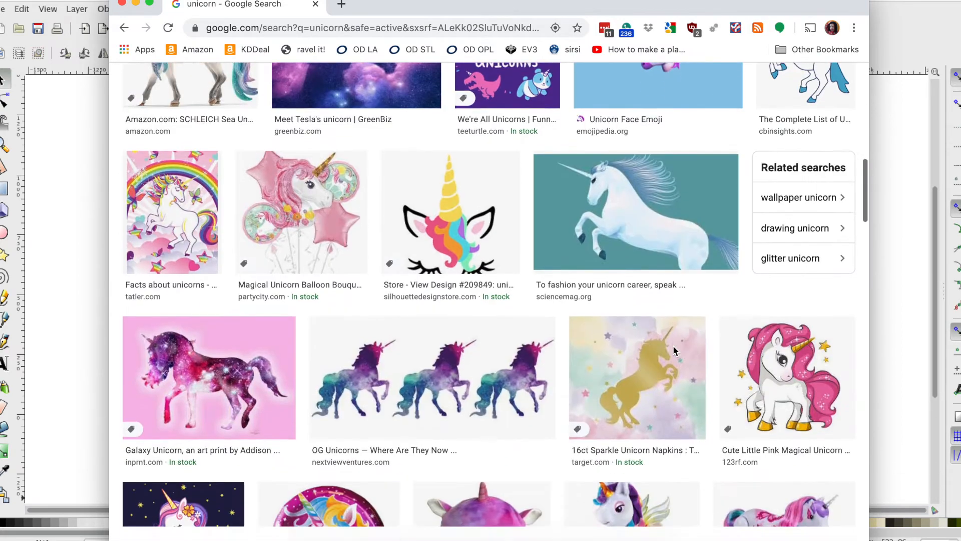
scroll(673, 345, "up", 3)
scroll(673, 344, "up", 3)
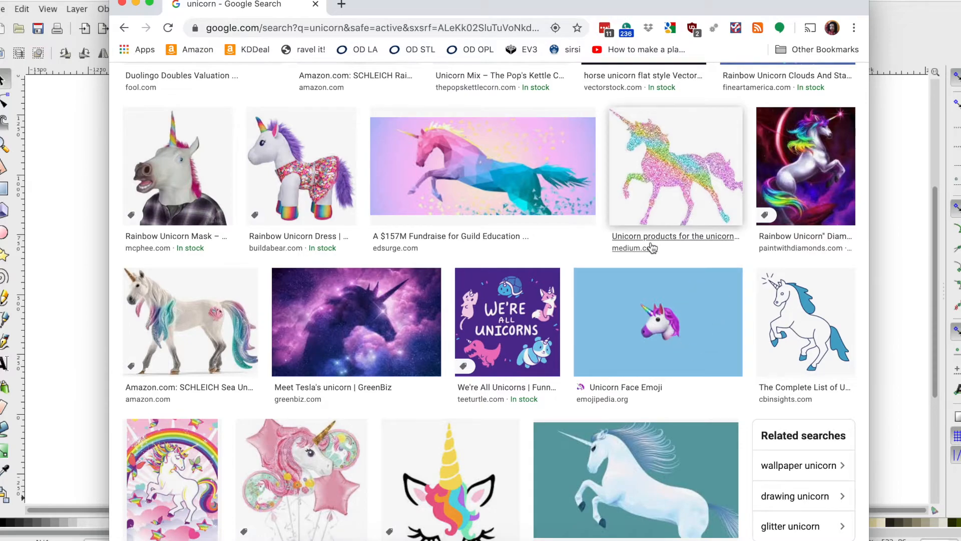
scroll(668, 241, "up", 10)
scroll(644, 263, "down", 8)
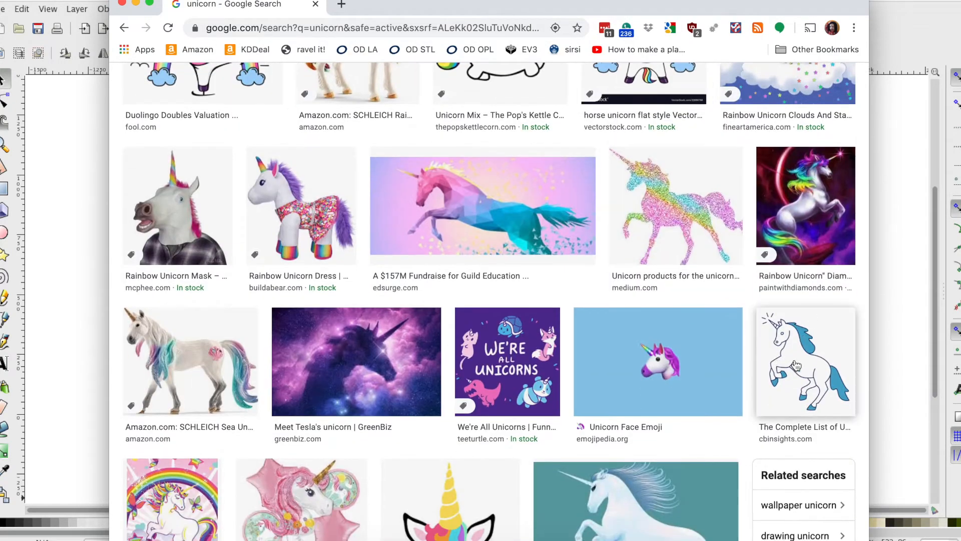
left_click(796, 364)
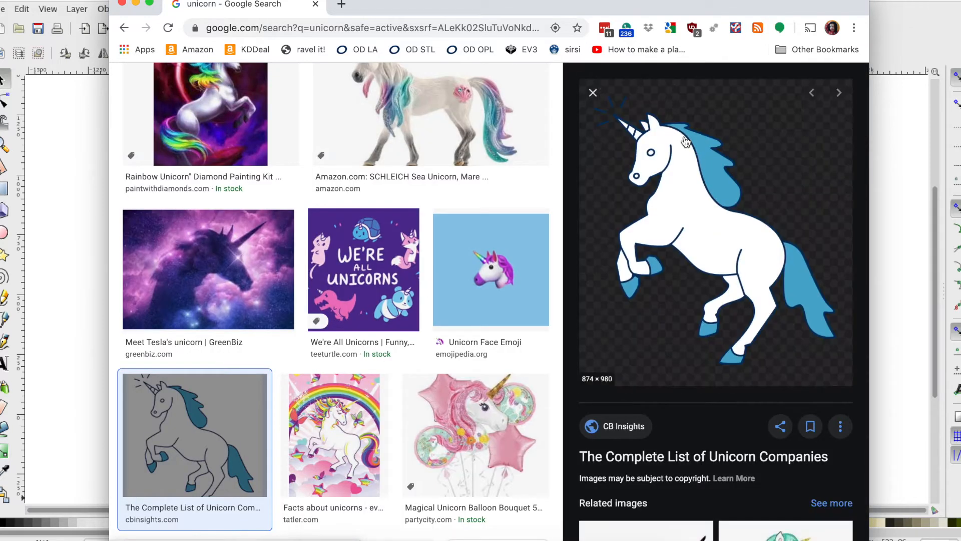
right_click(685, 138)
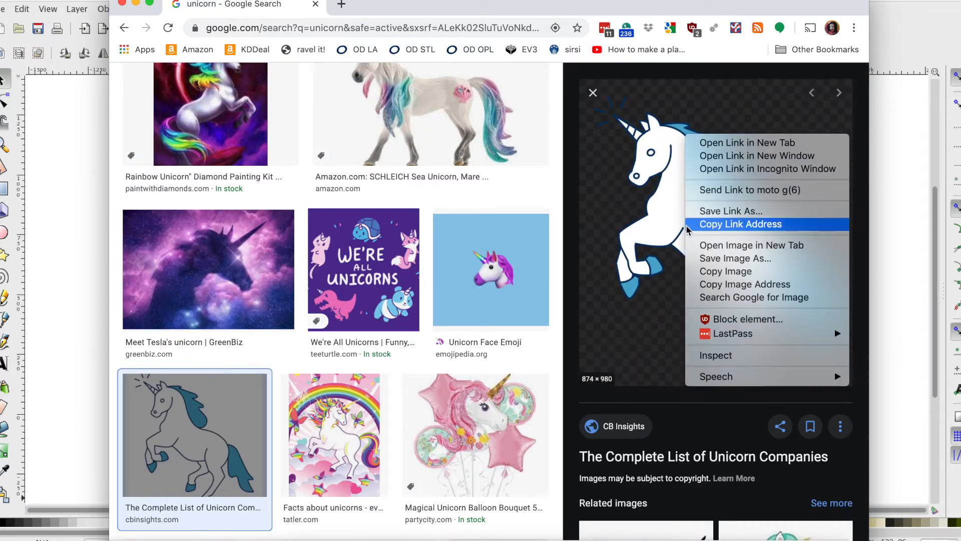
left_click(728, 246)
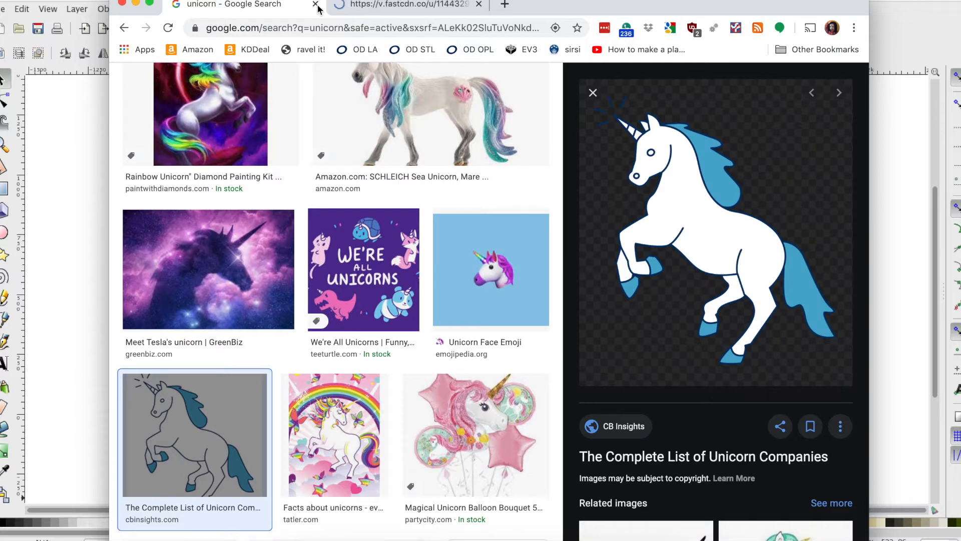
left_click(363, 16)
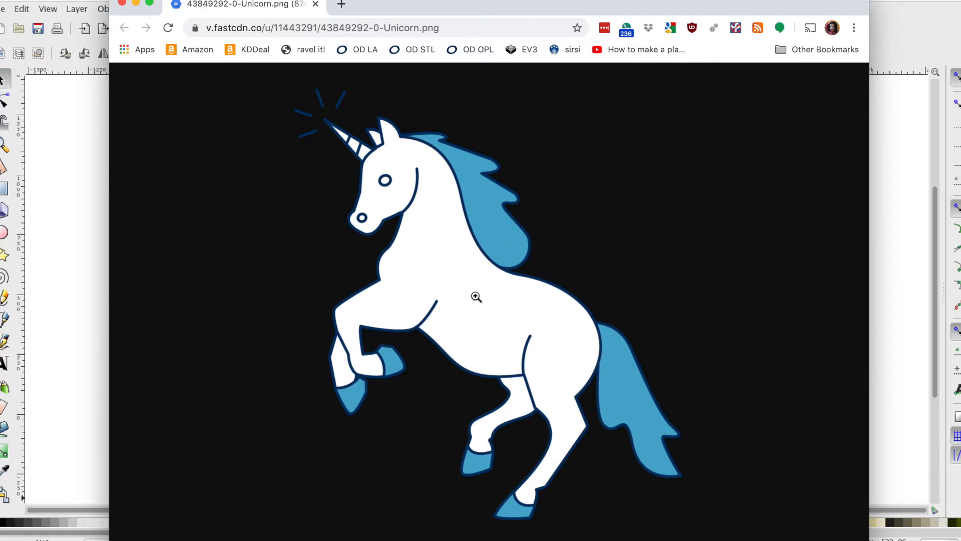
- Save the unicorn image to the Desktop as unicorn.png and close the browser window
right_click(444, 299)
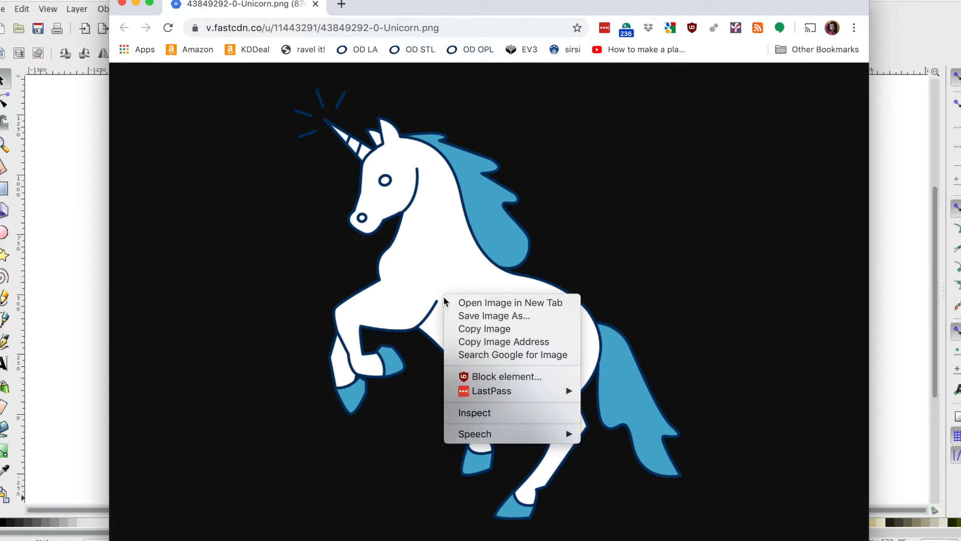
left_click(469, 319)
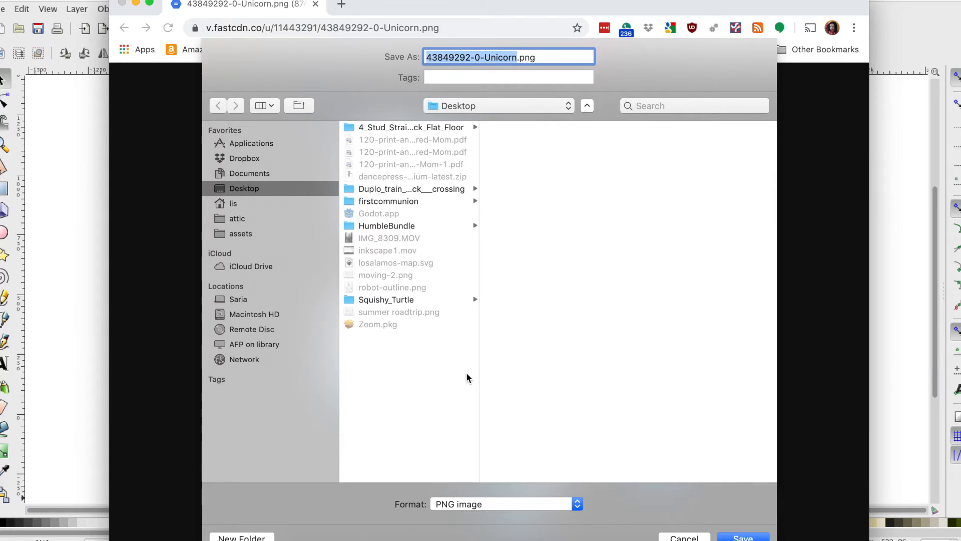
type("unicorn")
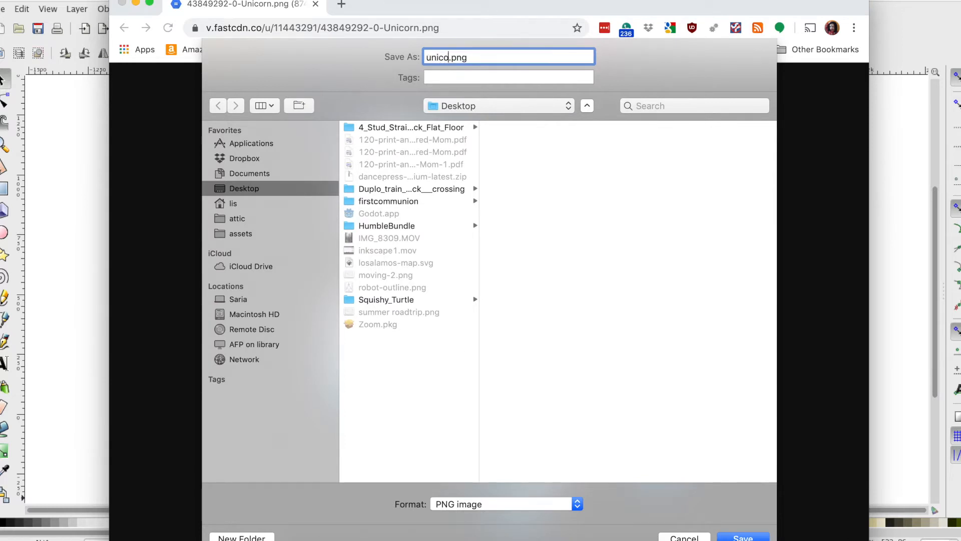
key("Return")
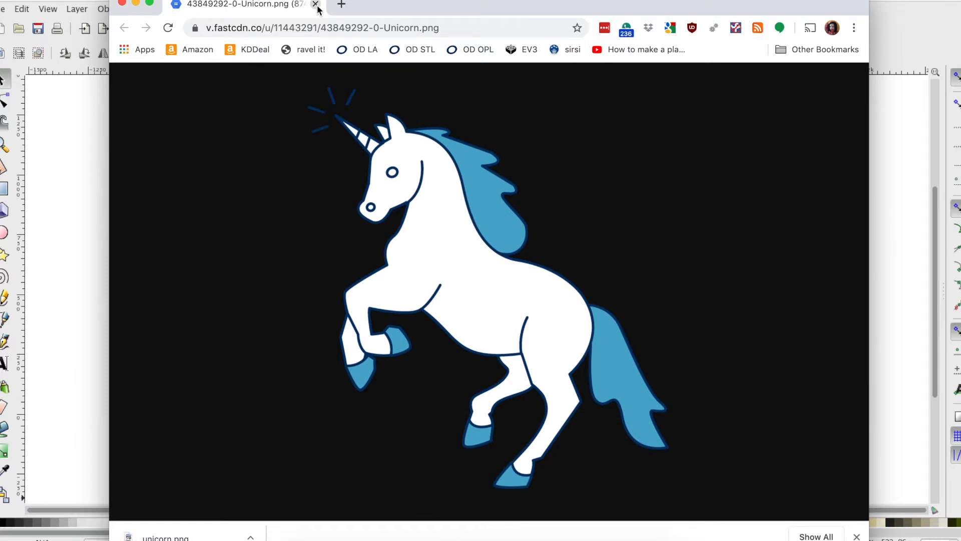
left_click(316, 5)
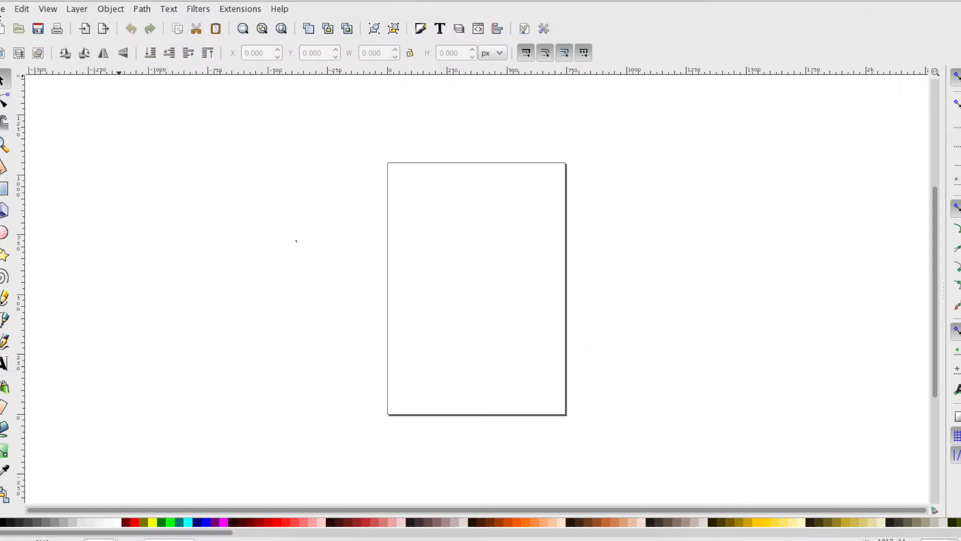
- Import unicorn.png from the Desktop as an embedded image with DPI from file and rendering mode None (auto)
left_click(2, 11)
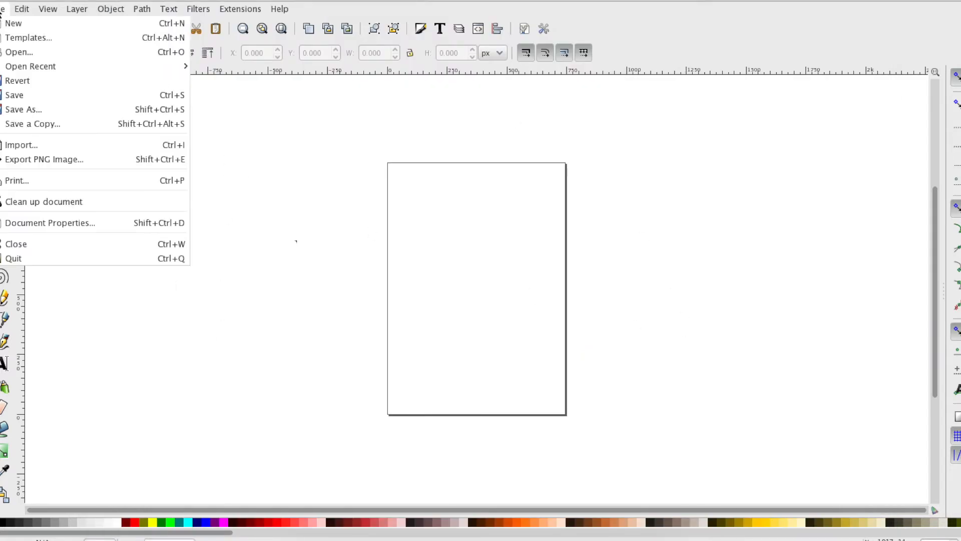
left_click(43, 150)
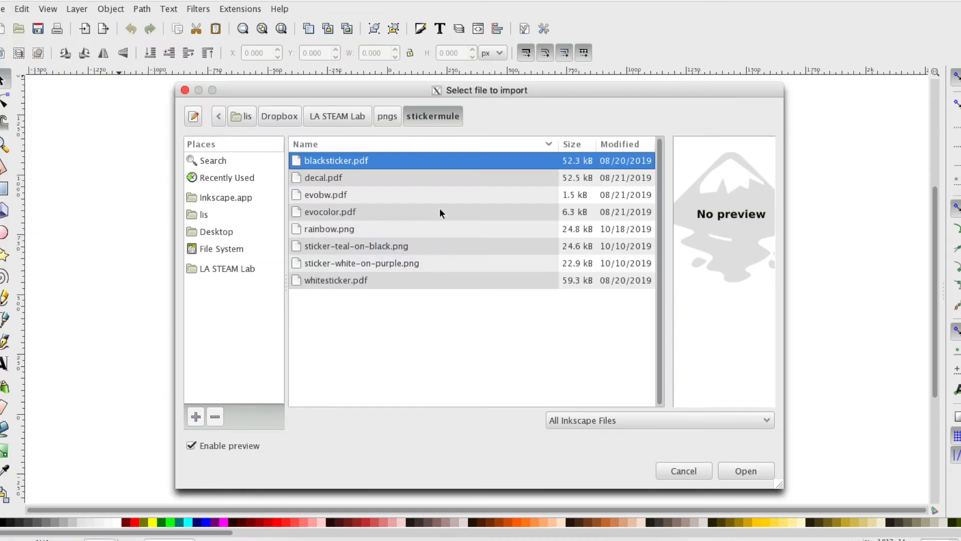
left_click(206, 232)
left_click(325, 382)
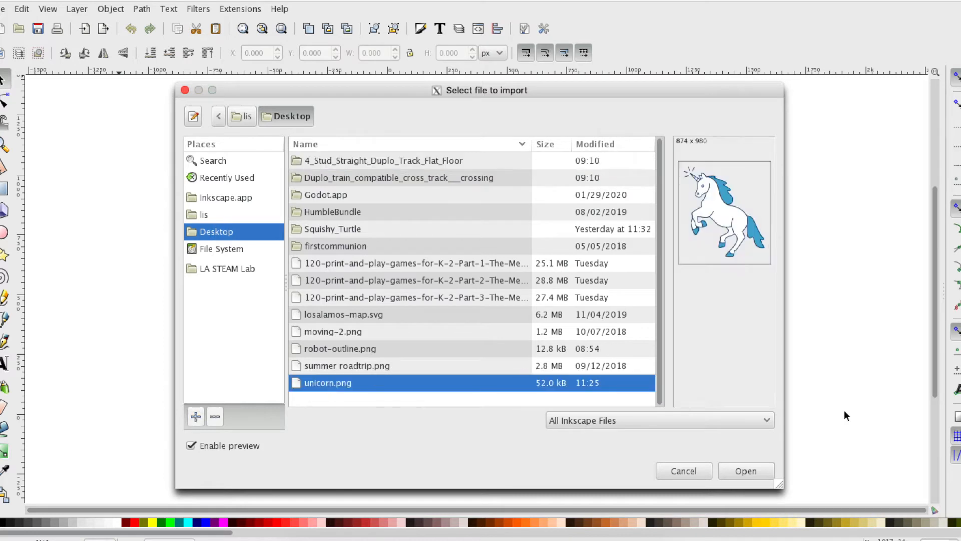
left_click(751, 473)
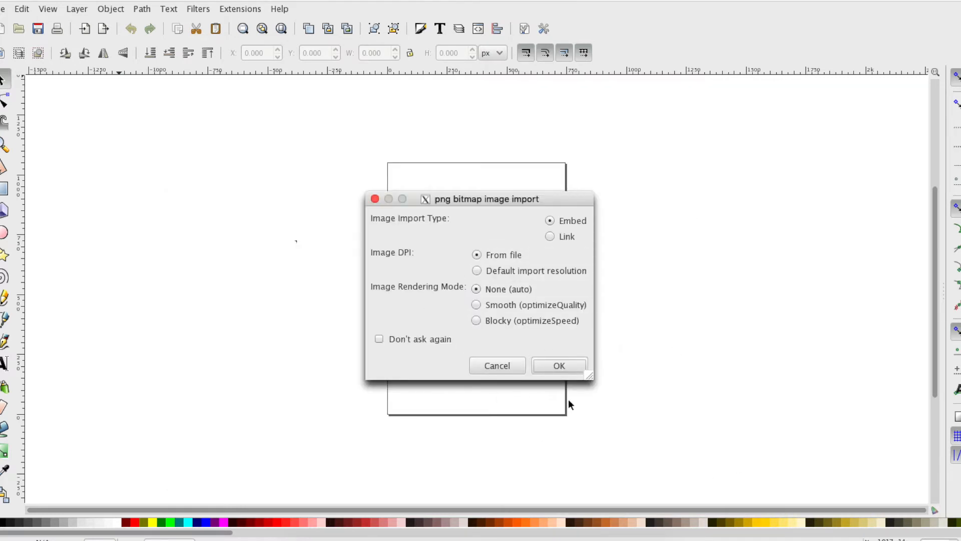
left_click(546, 367)
- Move the imported unicorn to the upper part of the page, at about X 117 px, Y 667 px
left_click_drag(541, 373, 438, 224)
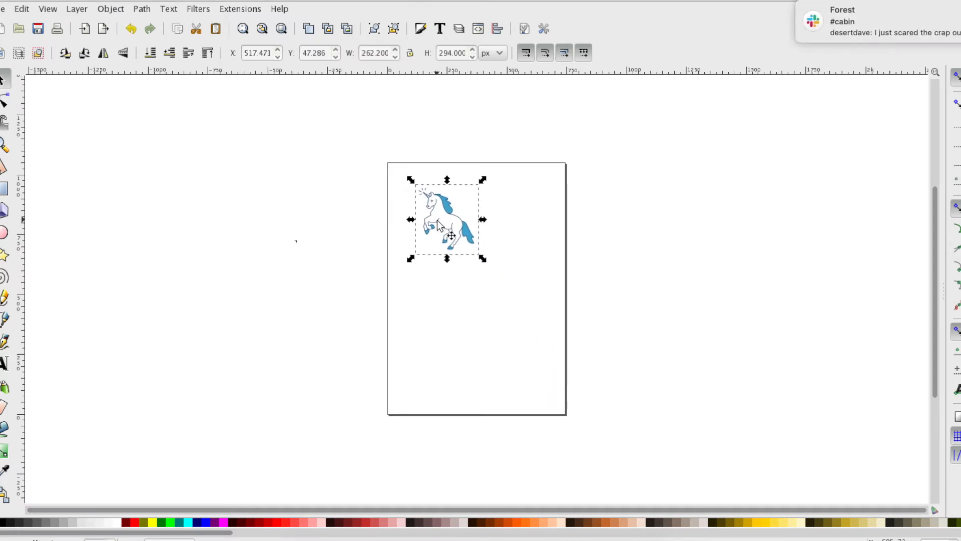
scroll(438, 221, "up", 4)
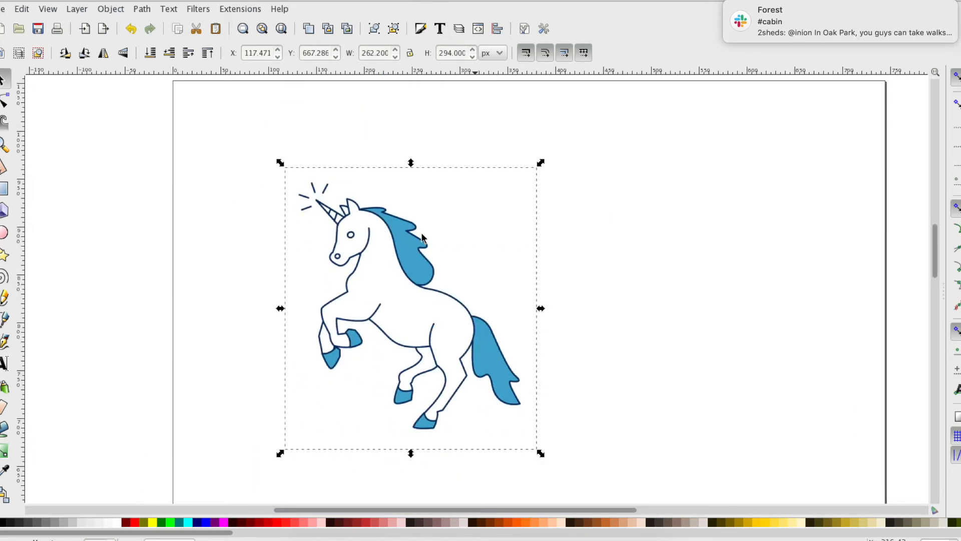
scroll(421, 232, "down", 3)
scroll(422, 232, "up", 4)
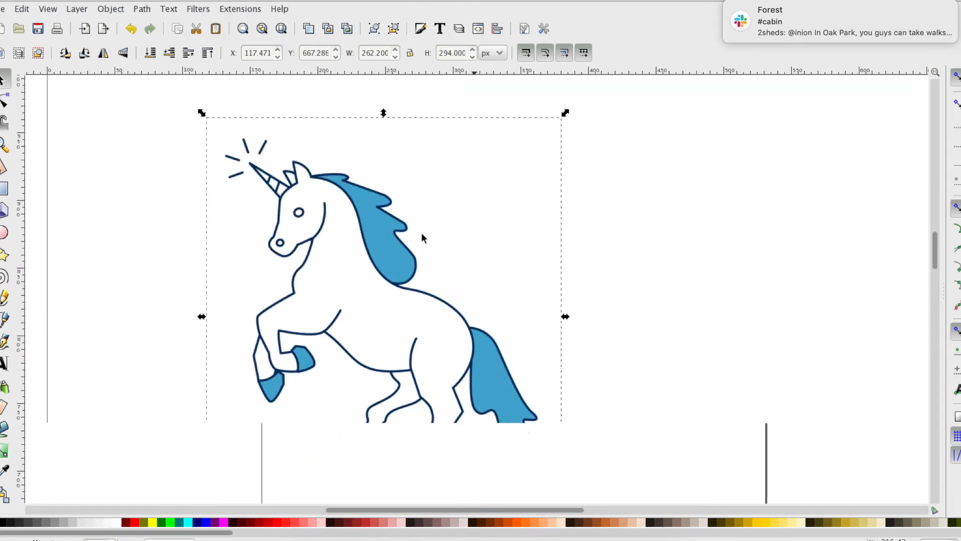
scroll(421, 235, "down", 5)
scroll(421, 235, "left", 4)
scroll(420, 235, "up", 4)
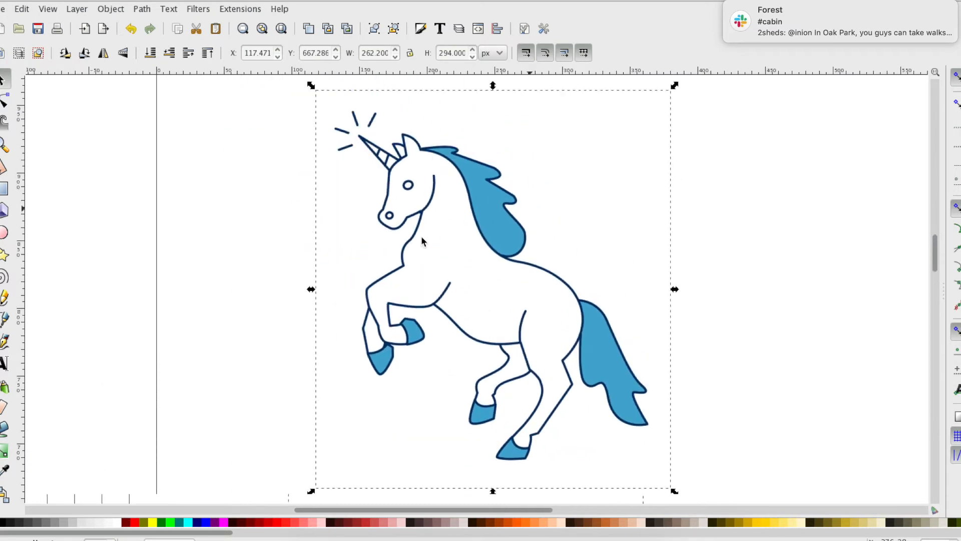
- Show the document's layer list and toggle the visibility of Layer 1 off and on again
left_click(77, 10)
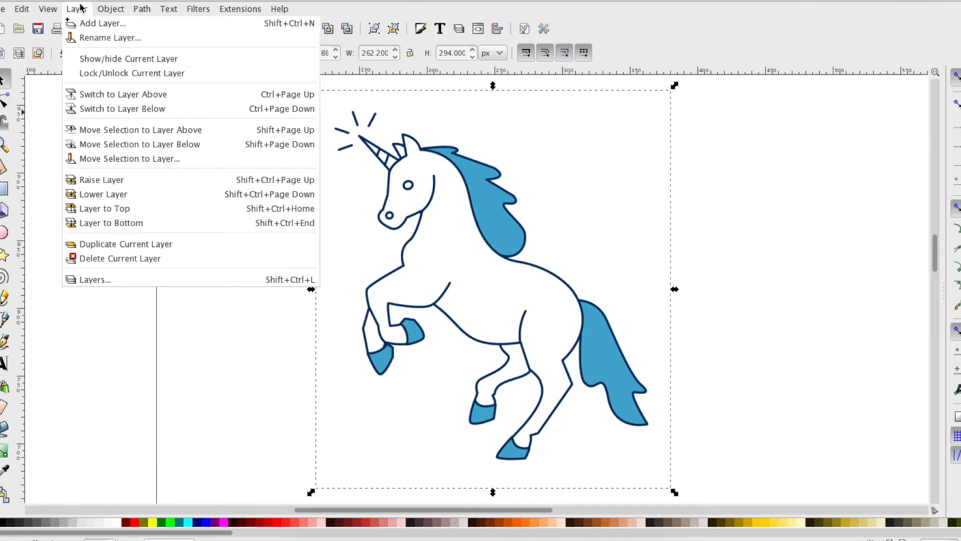
left_click(92, 282)
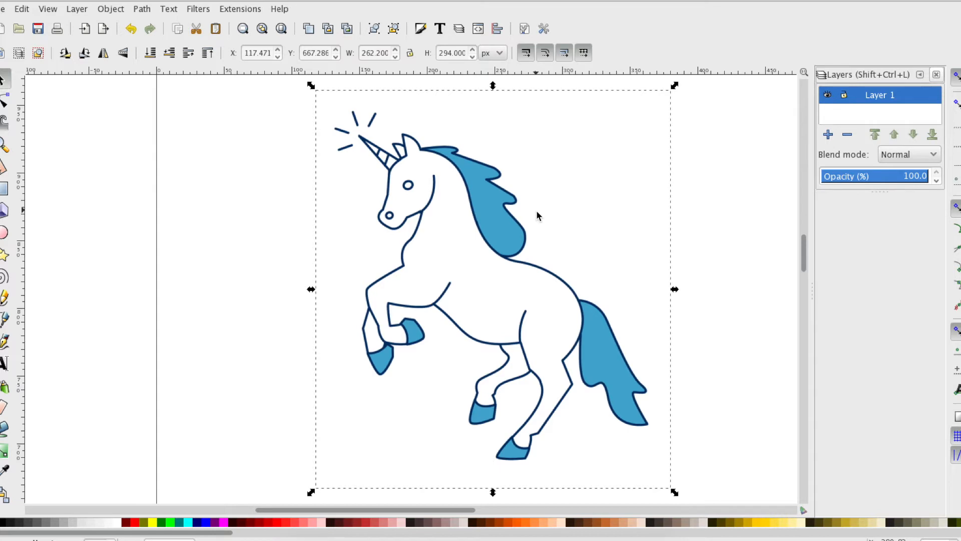
left_click(826, 99)
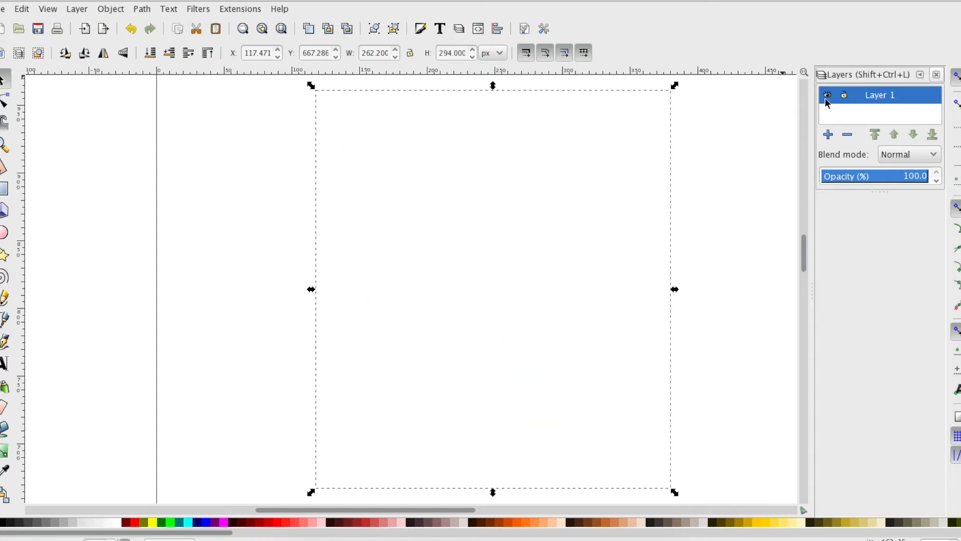
left_click(826, 98)
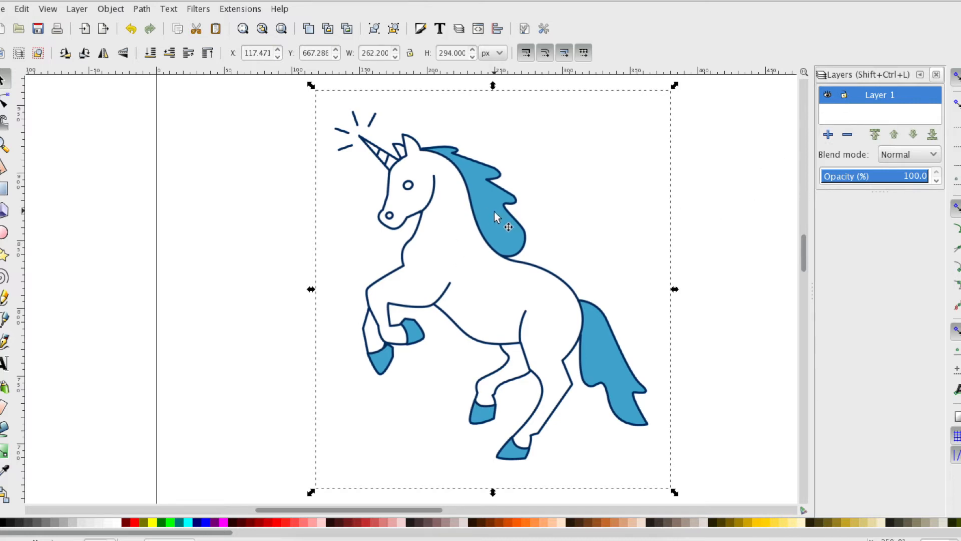
- Add a new layer named background, positioned above the current layer
left_click(828, 134)
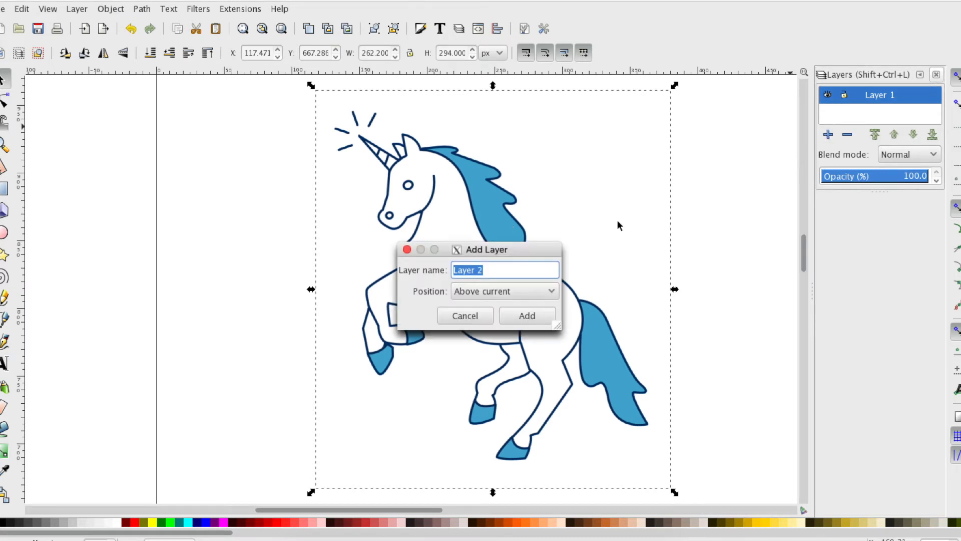
type("back")
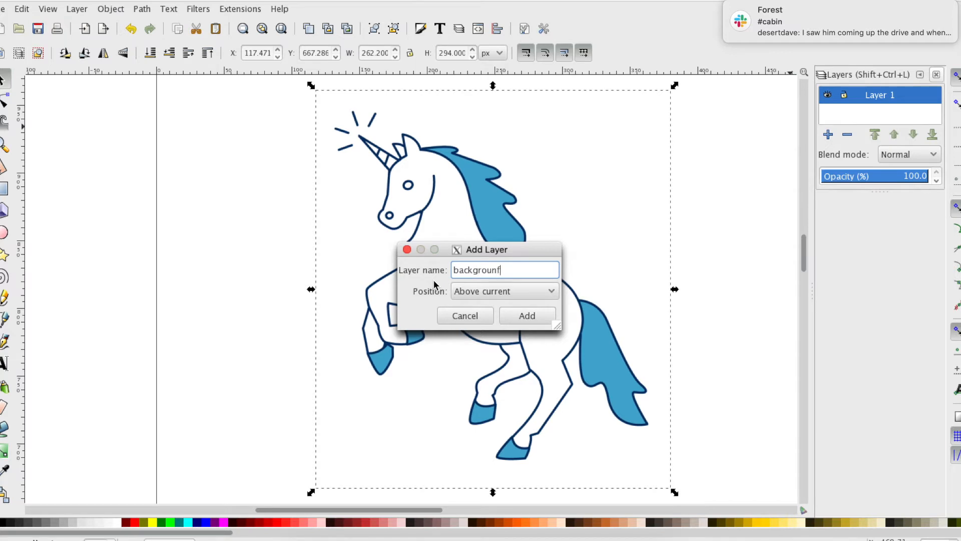
type("grounf")
key("BackSpace")
type("d")
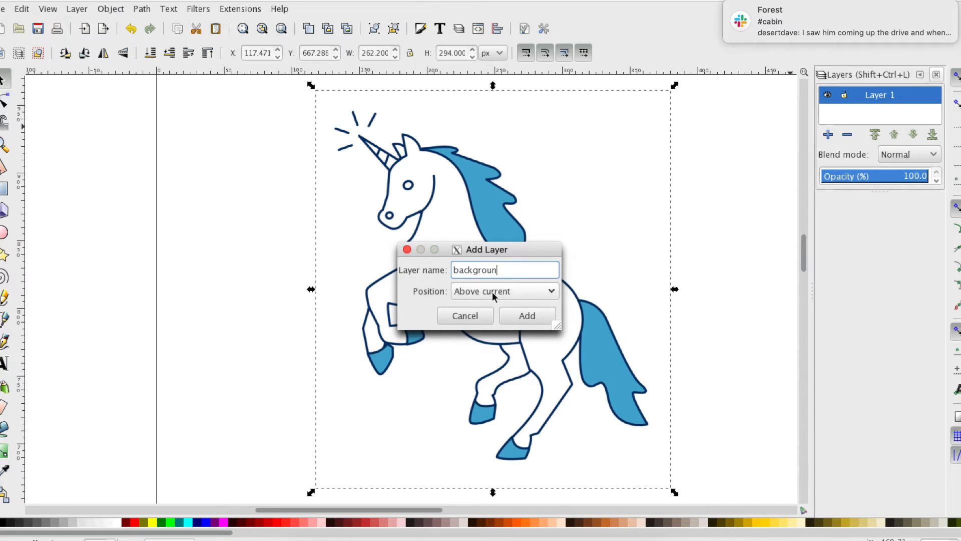
left_click(527, 316)
- Enlarge the layer list and reorder the background layer to sit below Layer 1
left_click_drag(856, 102, 880, 131)
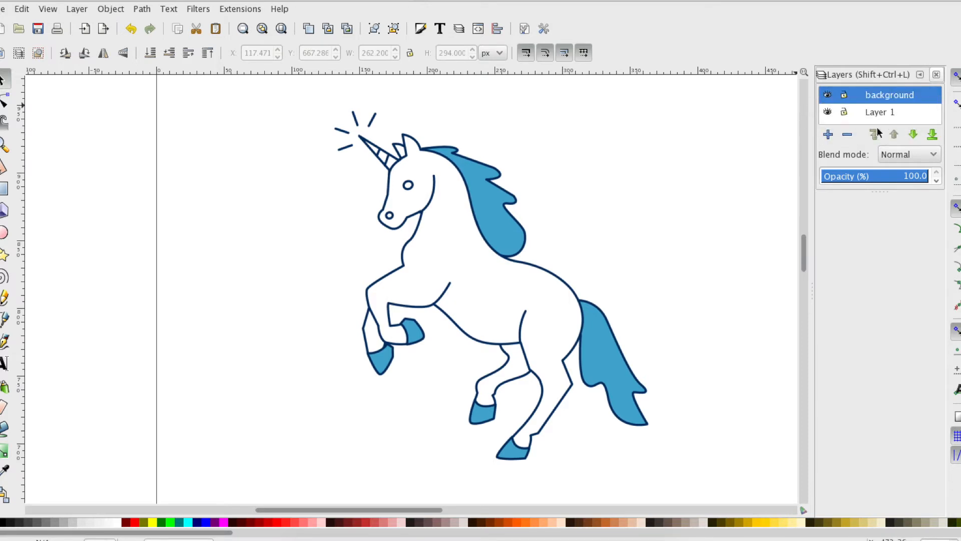
left_click_drag(875, 193, 878, 294)
left_click_drag(874, 96, 873, 134)
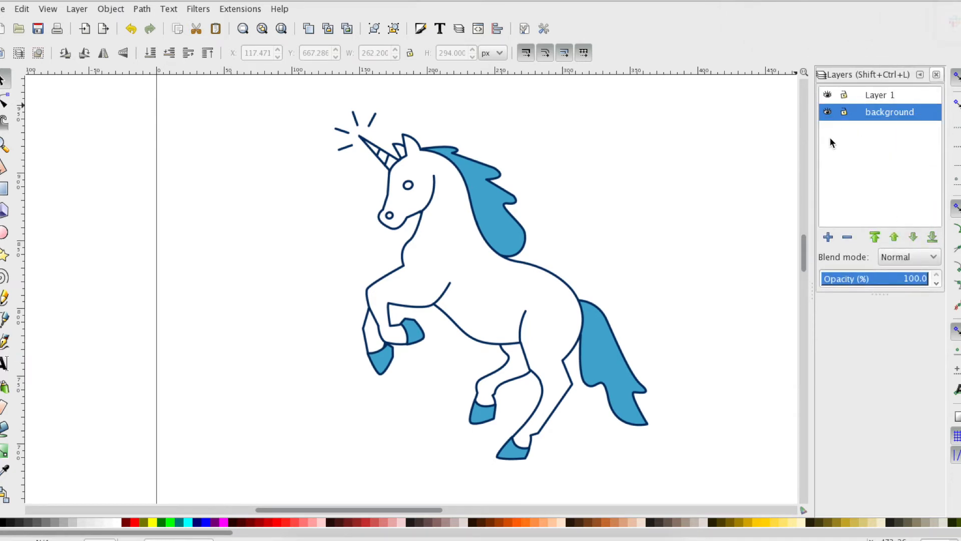
- Move the unicorn image from Layer 1 to the background layer
left_click(497, 297)
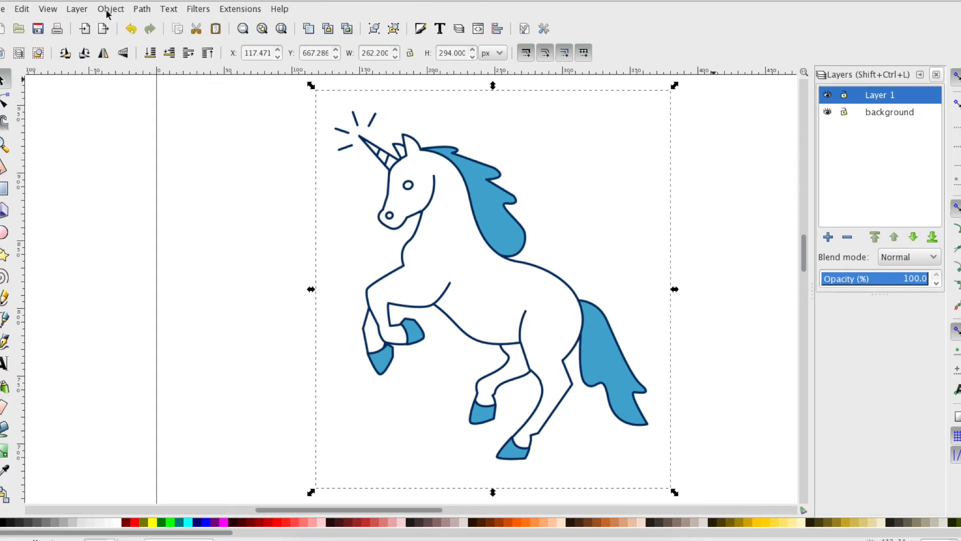
left_click(85, 10)
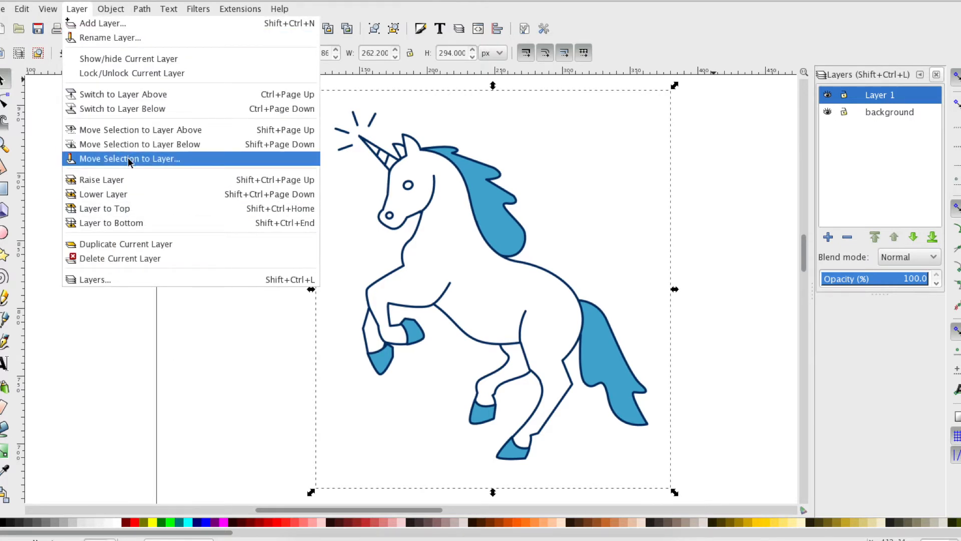
left_click(129, 160)
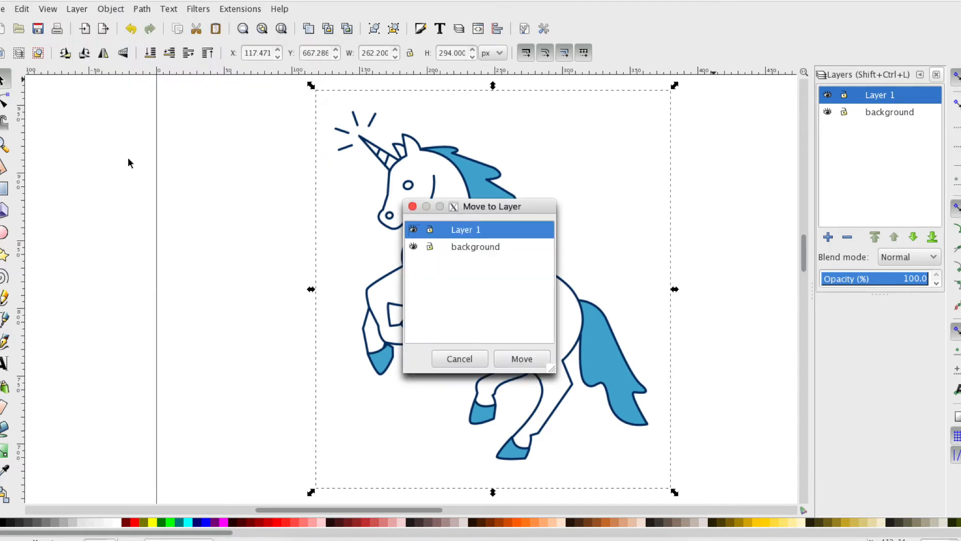
left_click(453, 247)
left_click(518, 359)
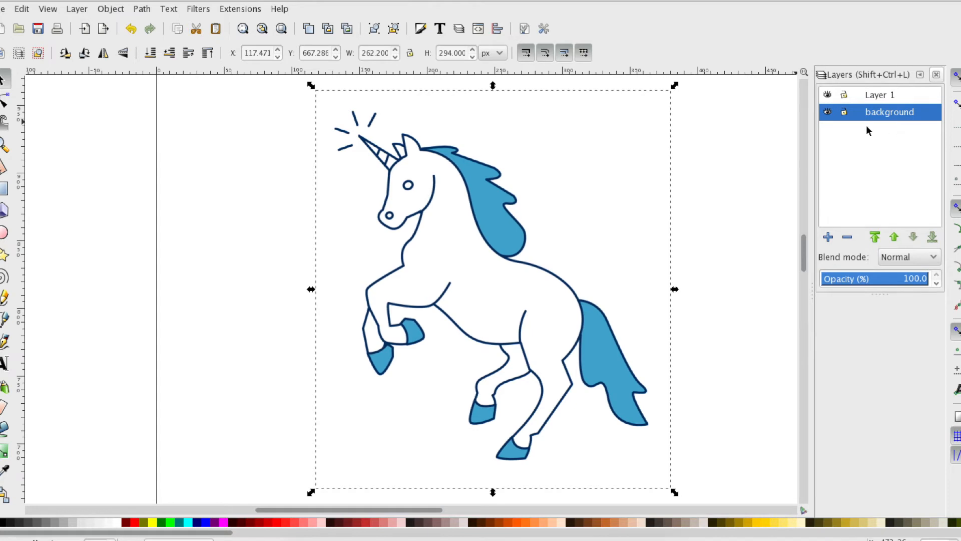
- Lock the background layer and try to move the unicorn image
left_click(846, 113)
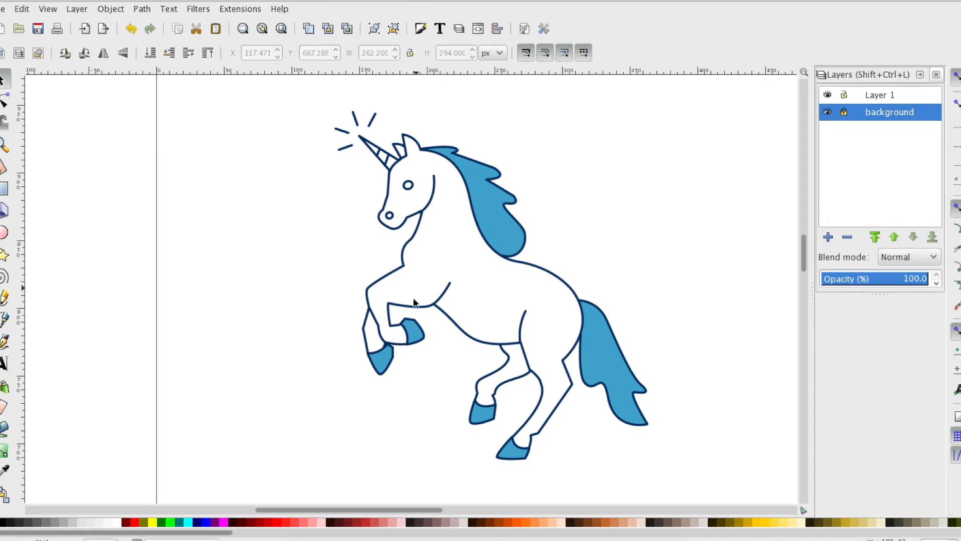
left_click_drag(437, 291, 736, 235)
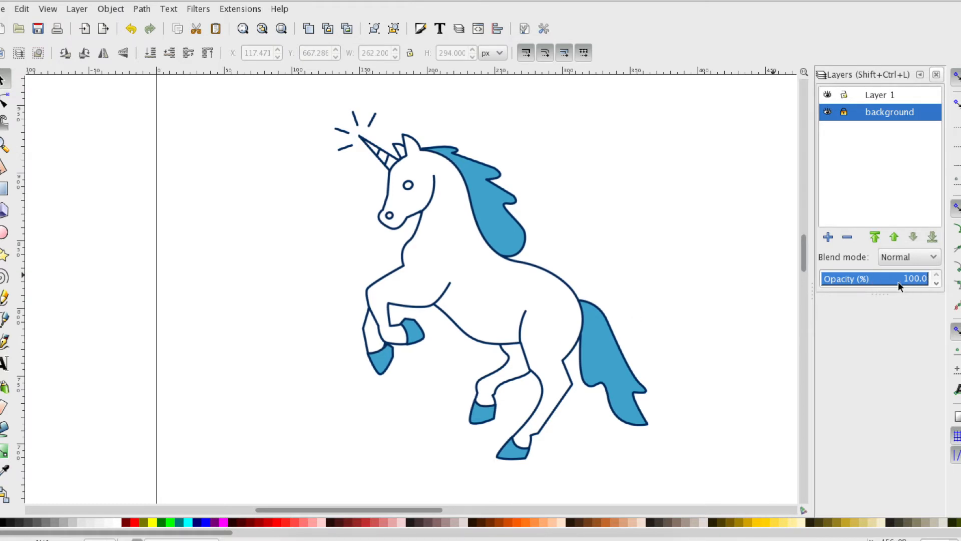
- Lower the background layer's opacity to 44% and make Layer 1 the current layer
left_click(937, 283)
left_click(937, 284)
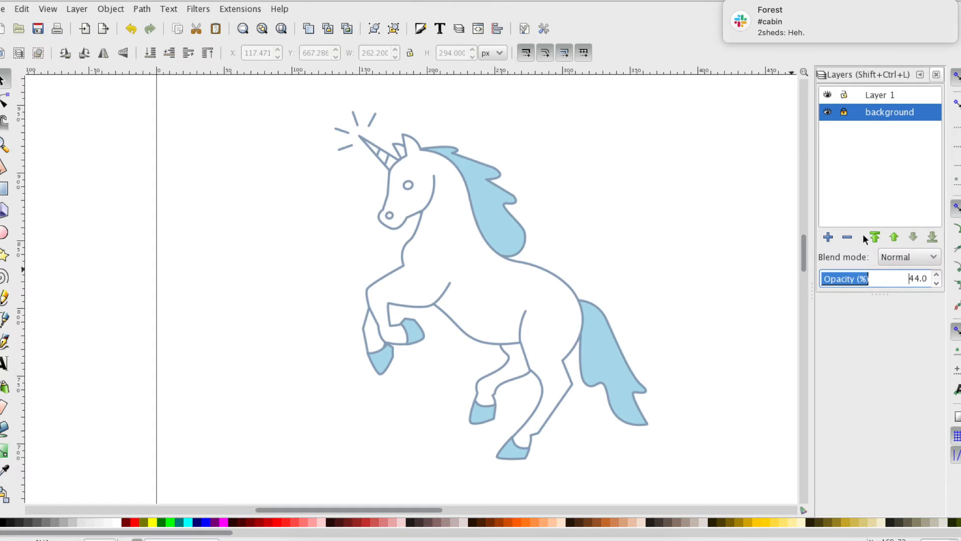
left_click(876, 96)
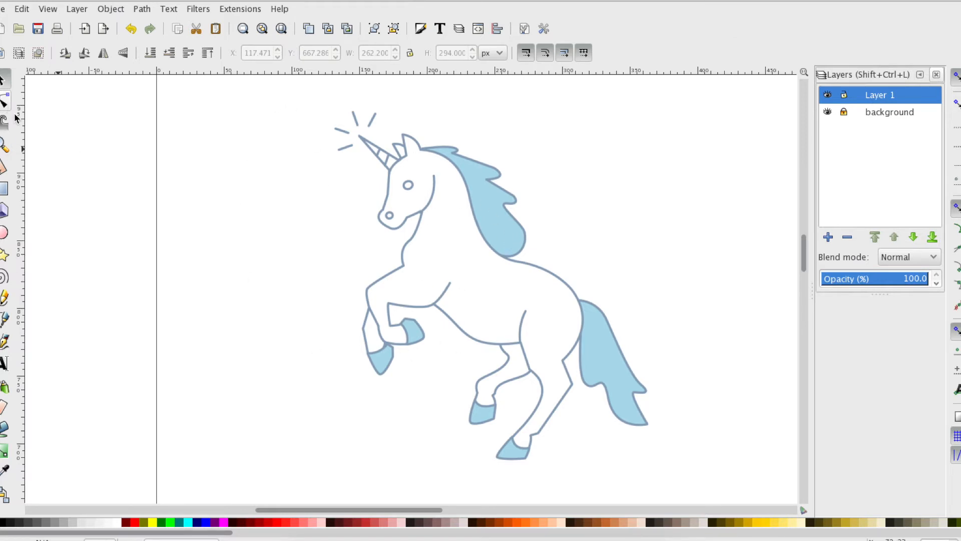
- Trace the unicorn's head and neck with a freehand line, and move the tracing off the image to about X 107 px, Y 808 px
left_click(5, 300)
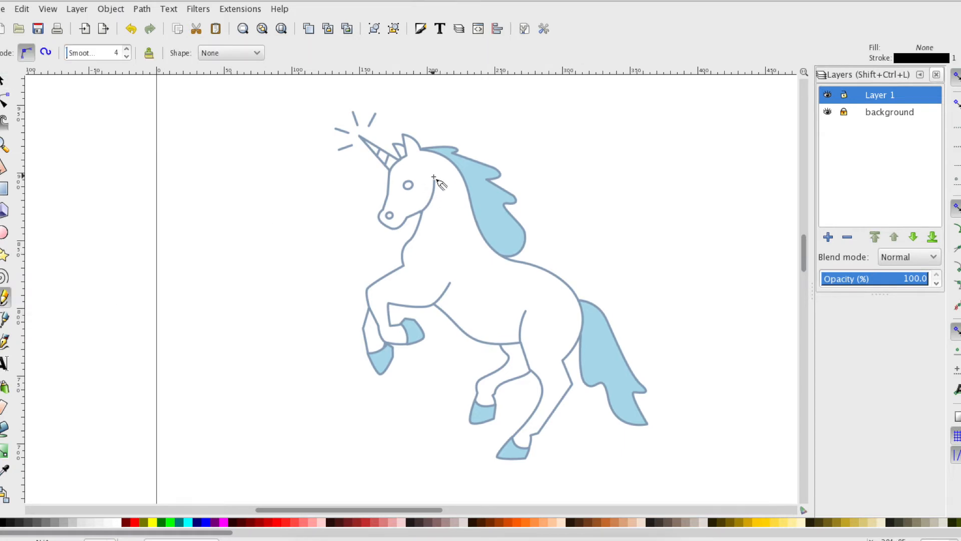
mouse_move(434, 177)
left_mouse_down()
mouse_move(397, 229)
mouse_move(379, 225)
mouse_move(393, 165)
mouse_move(407, 149)
mouse_move(403, 133)
mouse_move(459, 172)
mouse_move(481, 236)
left_mouse_up()
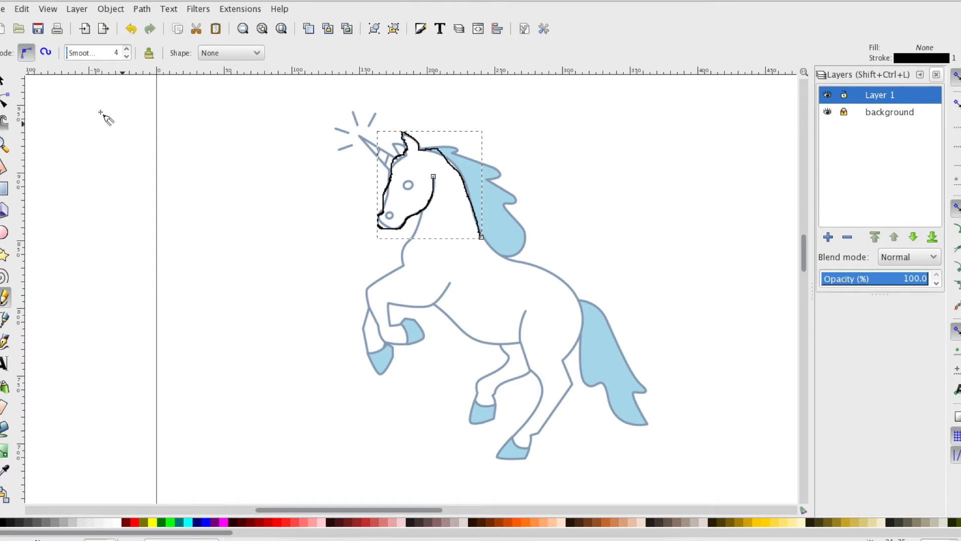
left_click(2, 80)
left_click_drag(404, 163, 328, 222)
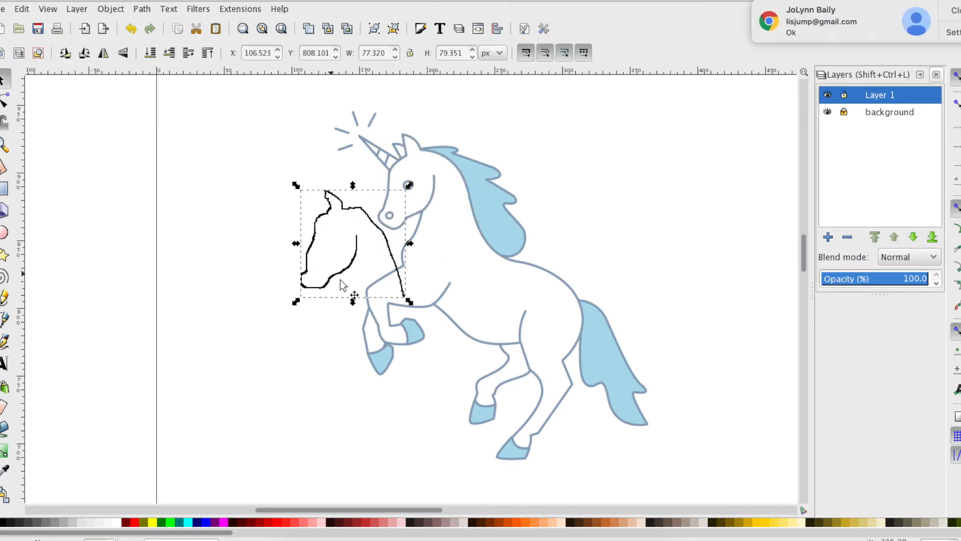
- Stretch the traced head outline to about 152 px wide by 63 px high and delete it
left_click_drag(409, 302, 358, 385)
left_click_drag(425, 287, 510, 280)
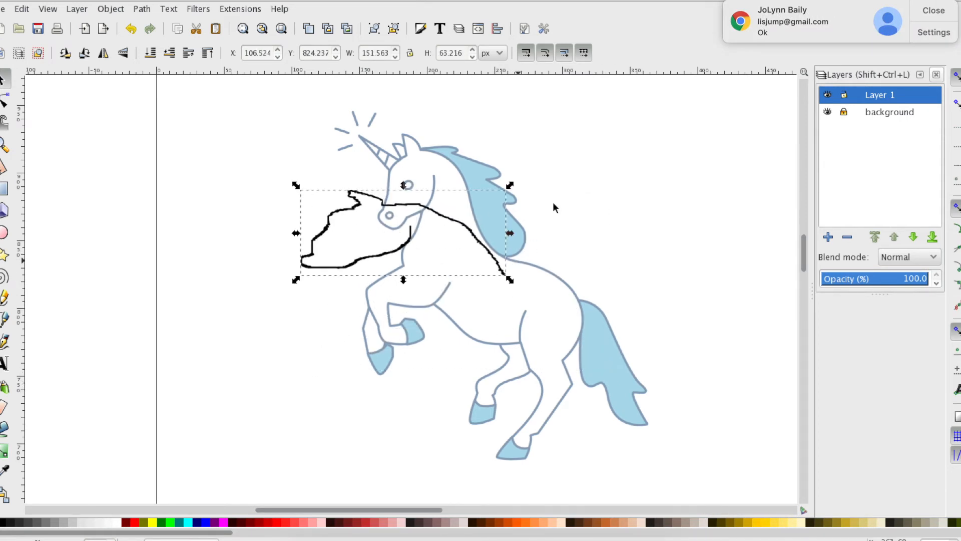
left_click(934, 12)
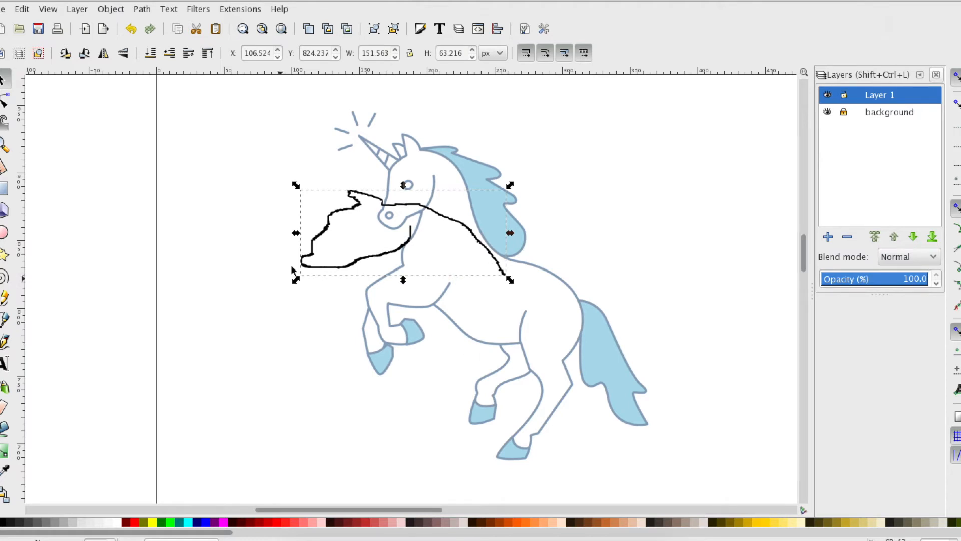
key("Delete")
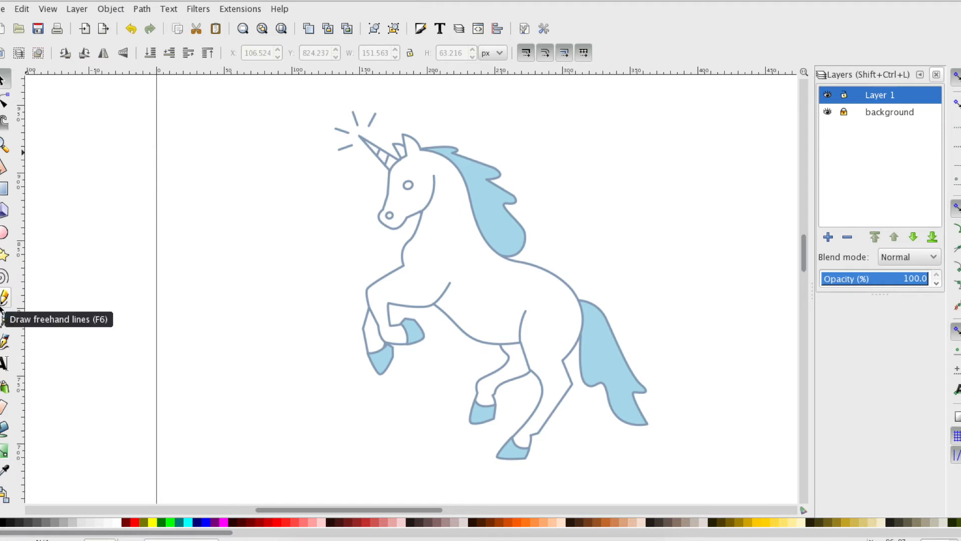
- Draw a rectangle about 115 by 113 px beside the unicorn's head and set its outline to a solid line
left_click(4, 188)
mouse_move(188, 175)
left_mouse_down()
mouse_move(294, 290)
mouse_move(320, 299)
mouse_move(340, 322)
left_mouse_up()
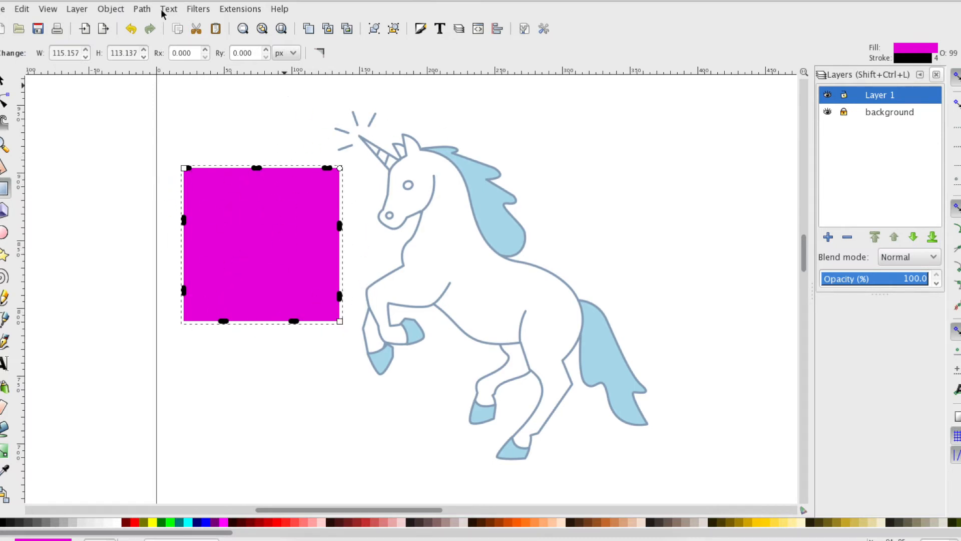
left_click(110, 9)
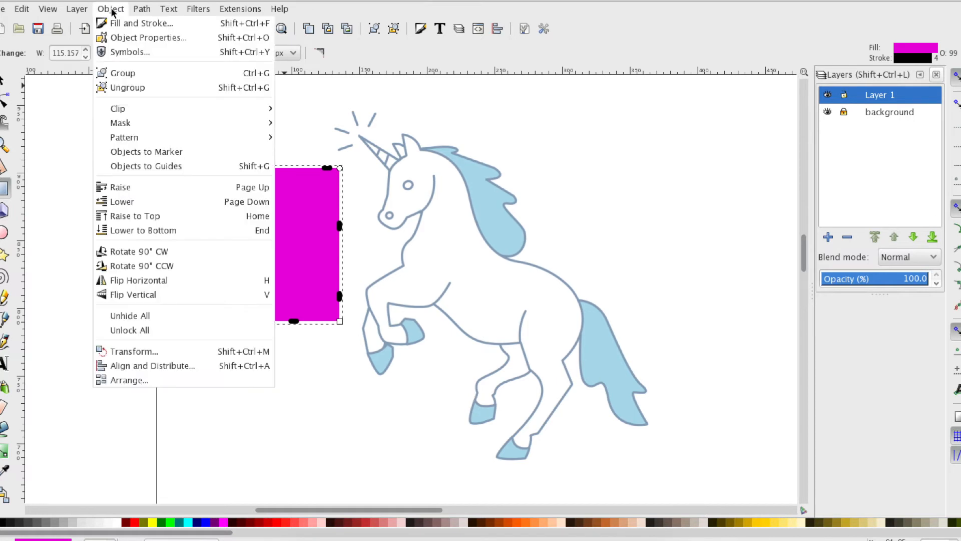
left_click(135, 24)
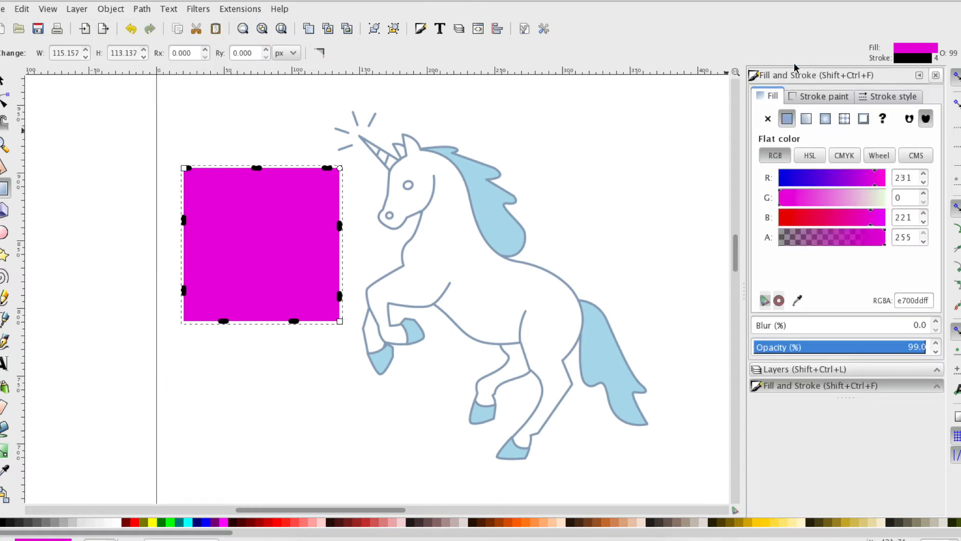
left_click(885, 94)
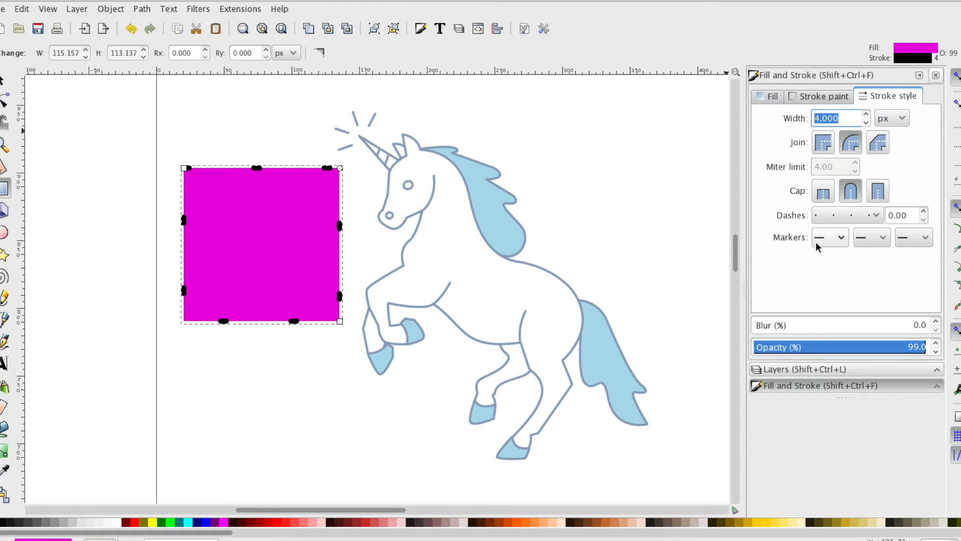
left_click(832, 212)
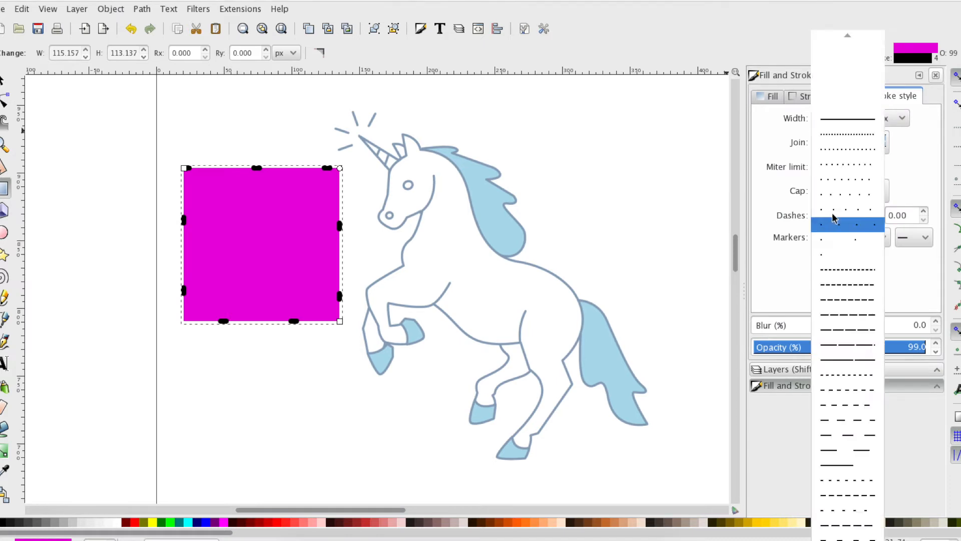
left_click(841, 118)
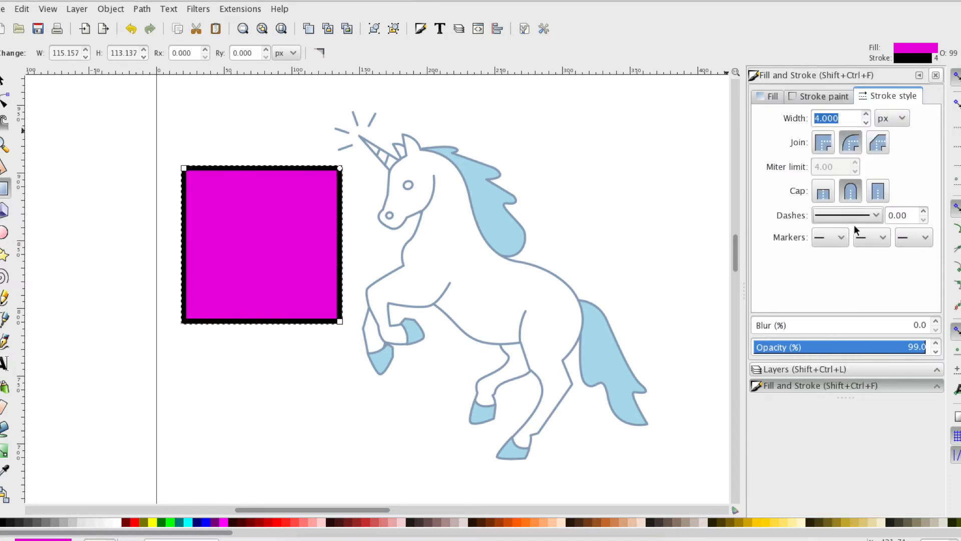
- Try a dash-dot pattern on the rectangle's outline and restore the solid line
left_click(845, 212)
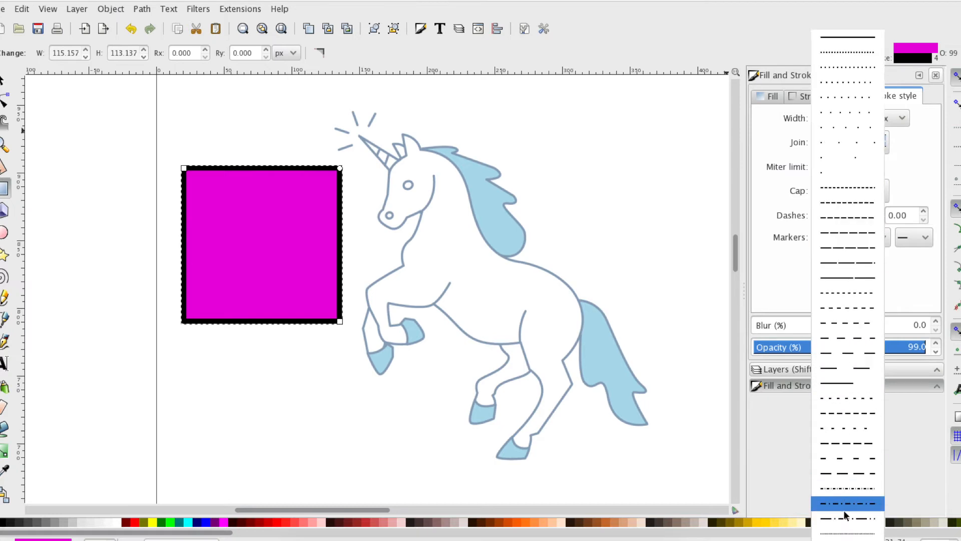
left_click(845, 516)
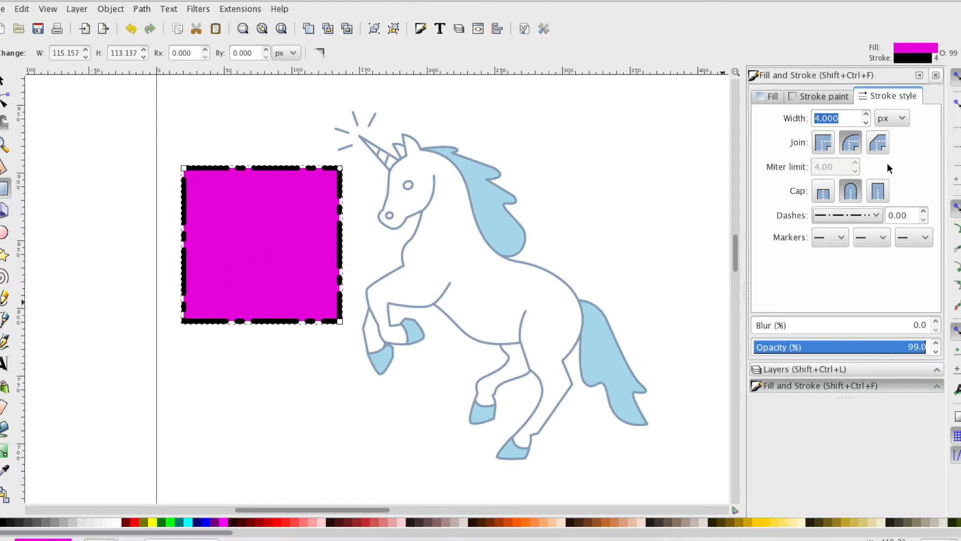
left_click(816, 216)
scroll(848, 10, "up", 5)
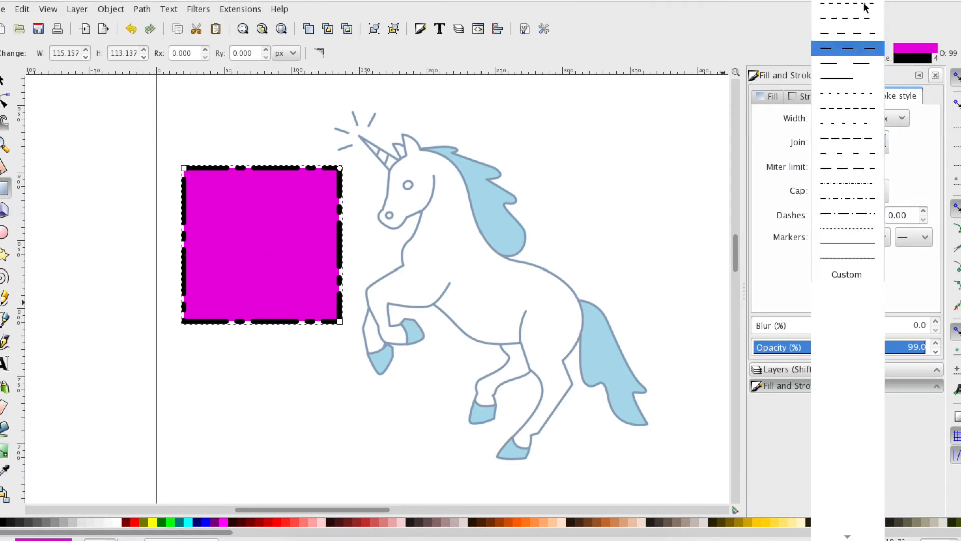
left_click(846, 3)
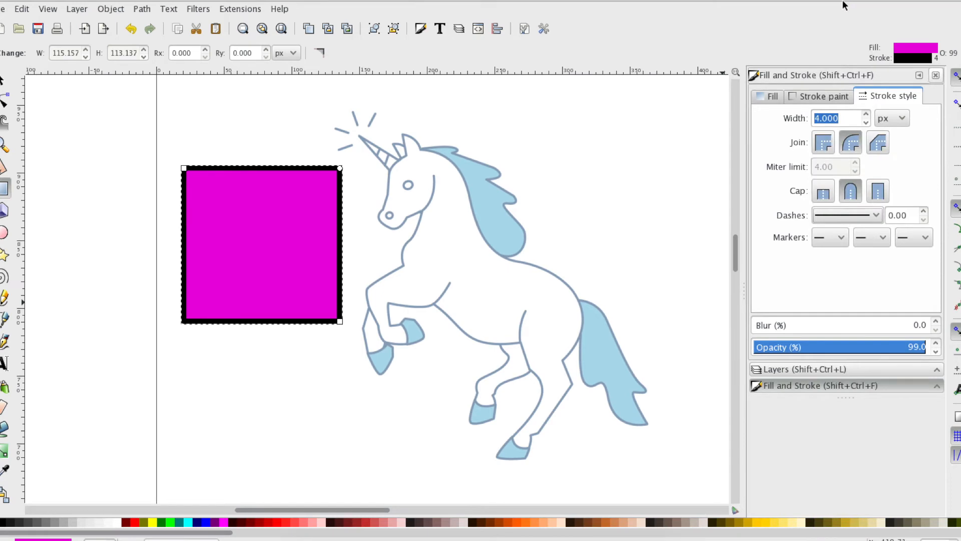
- Change the rectangle's stroke color to red and its fill to blue, RGBA 0500ddff
left_click(805, 97)
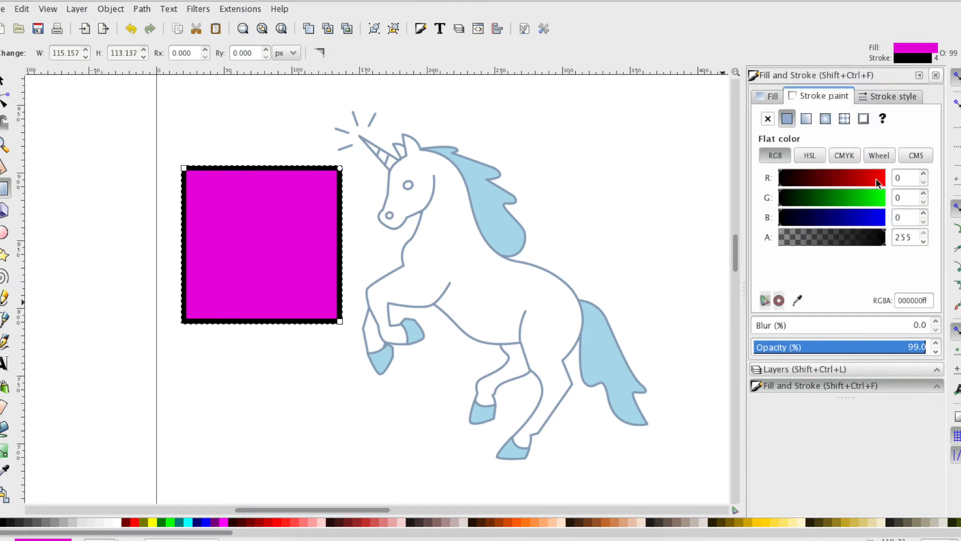
left_click(876, 183)
left_click(773, 98)
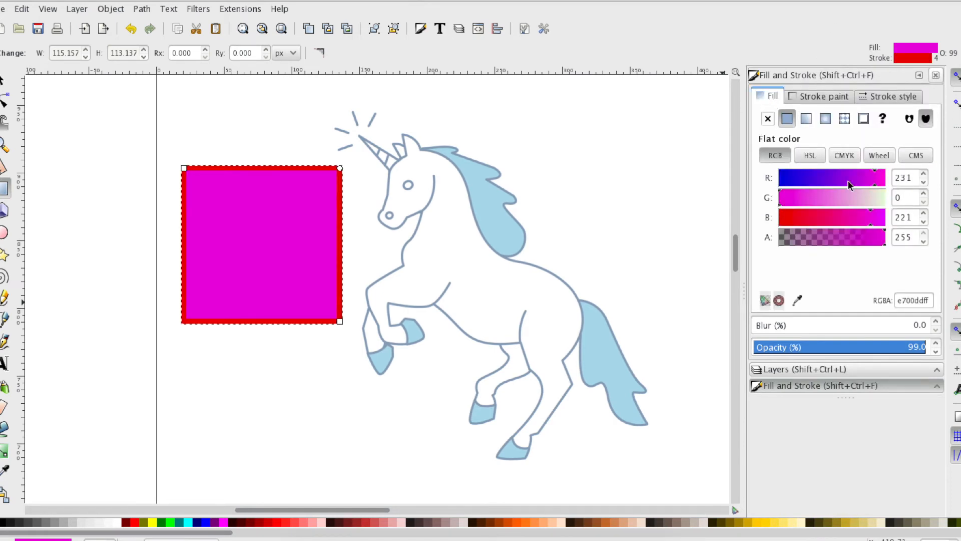
left_click(782, 181)
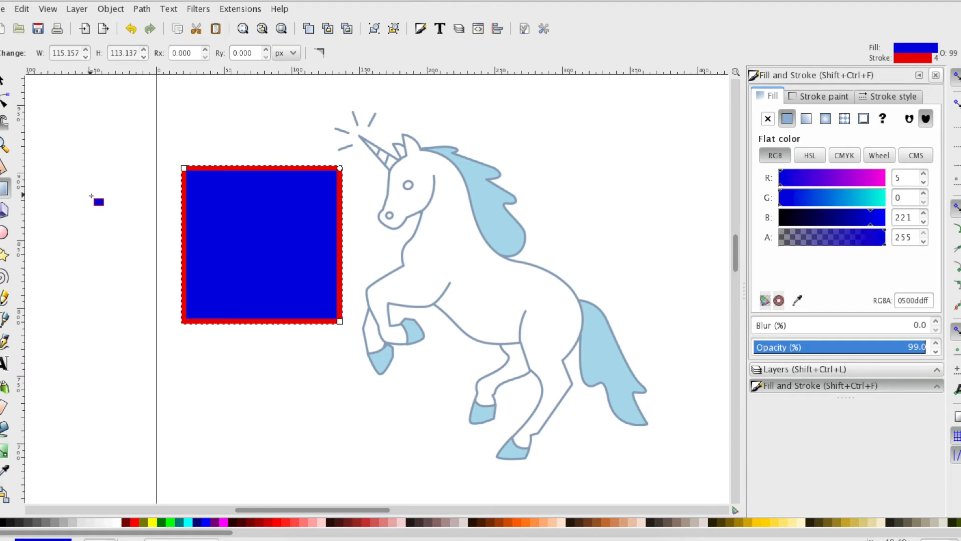
- Draw an ellipse about 94 by 80 px below the rectangle
key("e")
left_click_drag(290, 440, 327, 472)
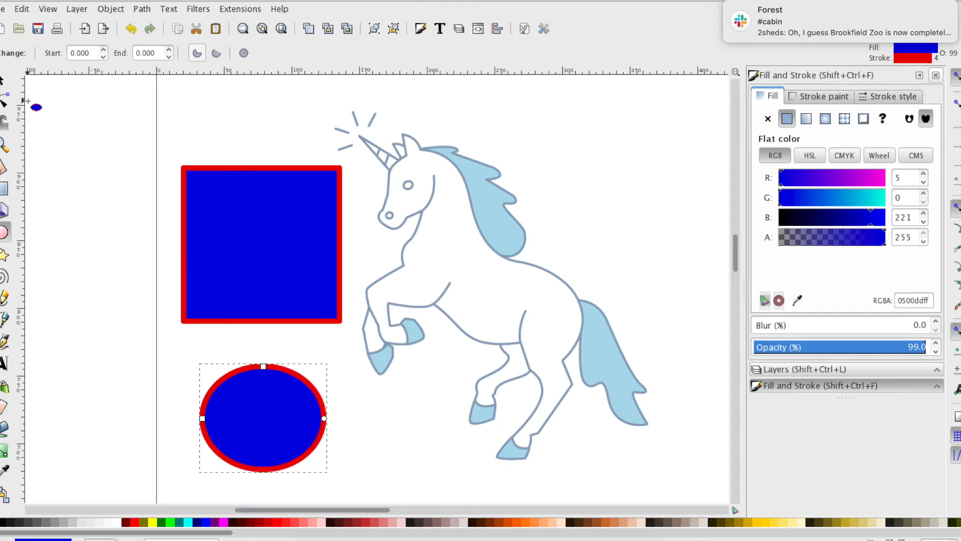
- Delete the ellipse and the rectangle
left_click(4, 79)
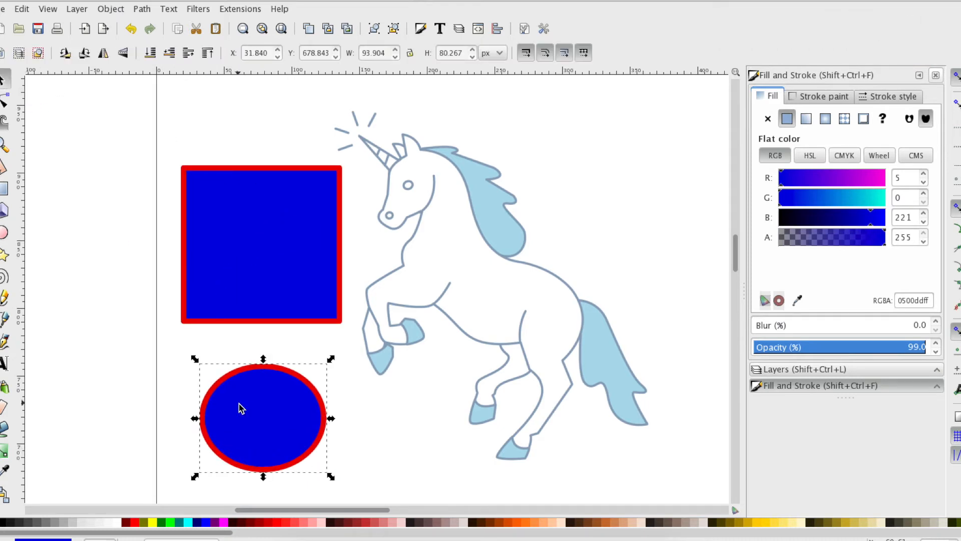
key("Delete")
left_click(244, 320)
key("Delete")
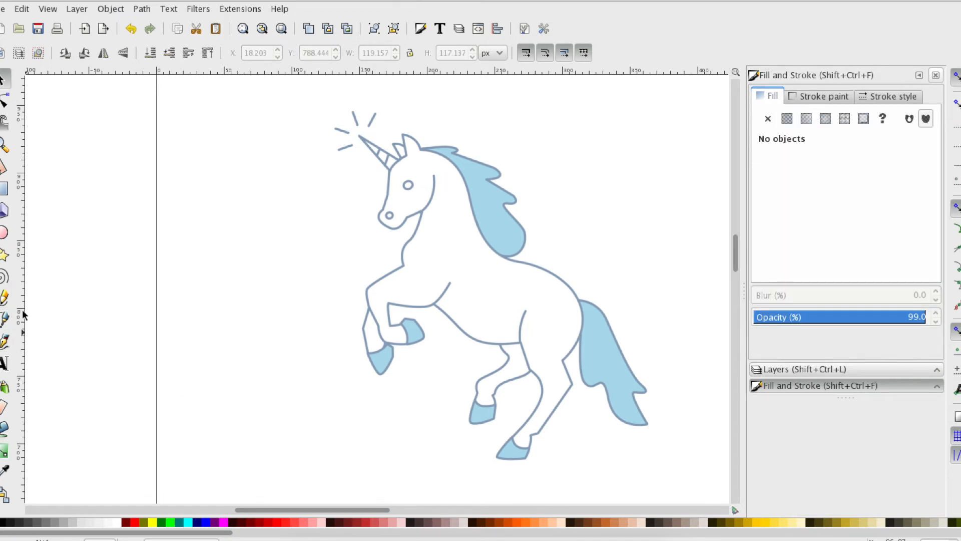
- Draw an open zigzag path of three straight segments, about 94 by 195 px, beside the unicorn's front with the Bezier tool
left_click(6, 321)
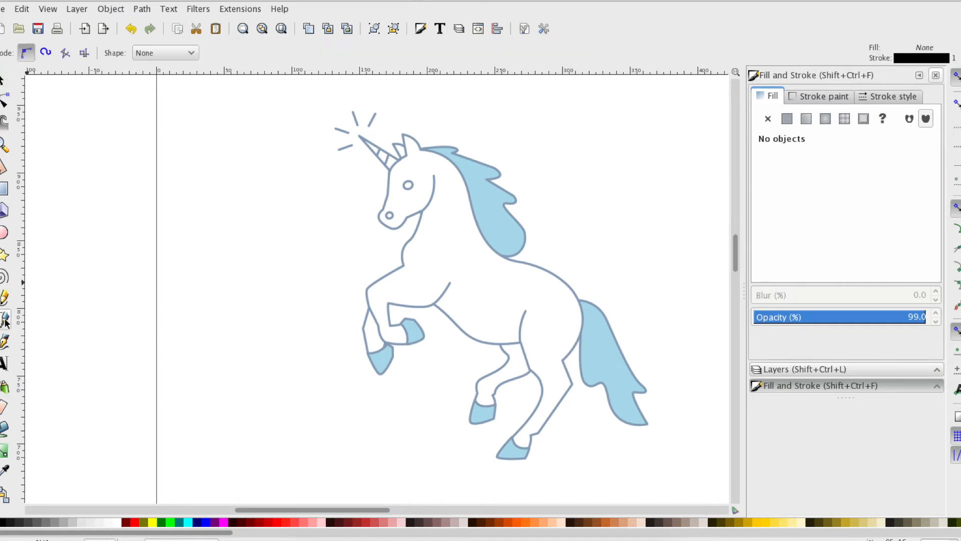
left_click_drag(194, 147, 199, 311)
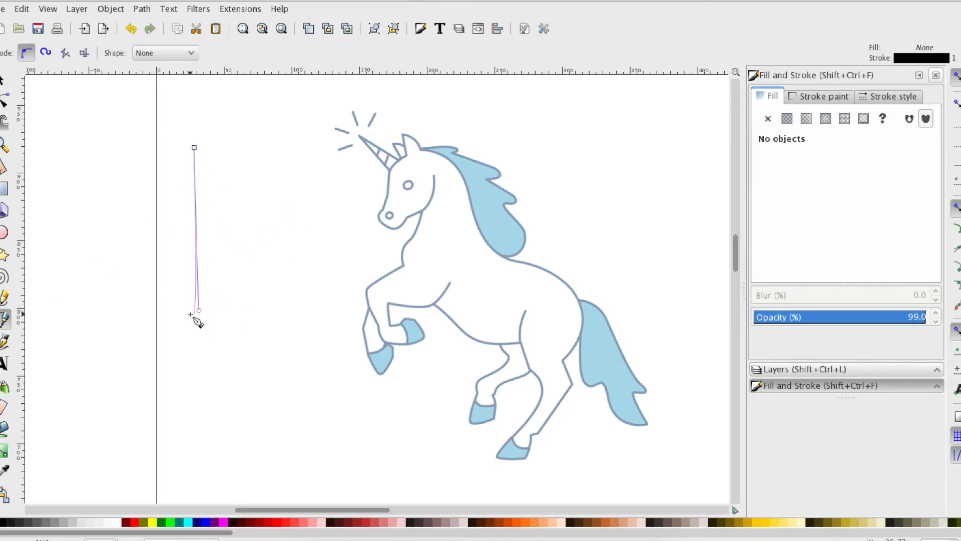
left_click(318, 205)
left_click(264, 411)
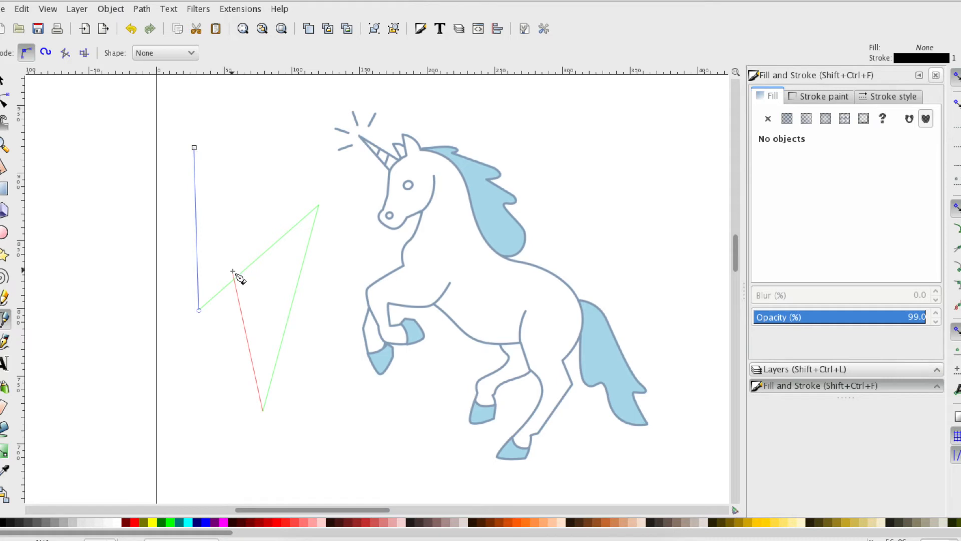
key("Return")
- Draw a closed straight-sided triangle, about 77 by 105 px, in the empty space behind the unicorn's mane
left_click(624, 117)
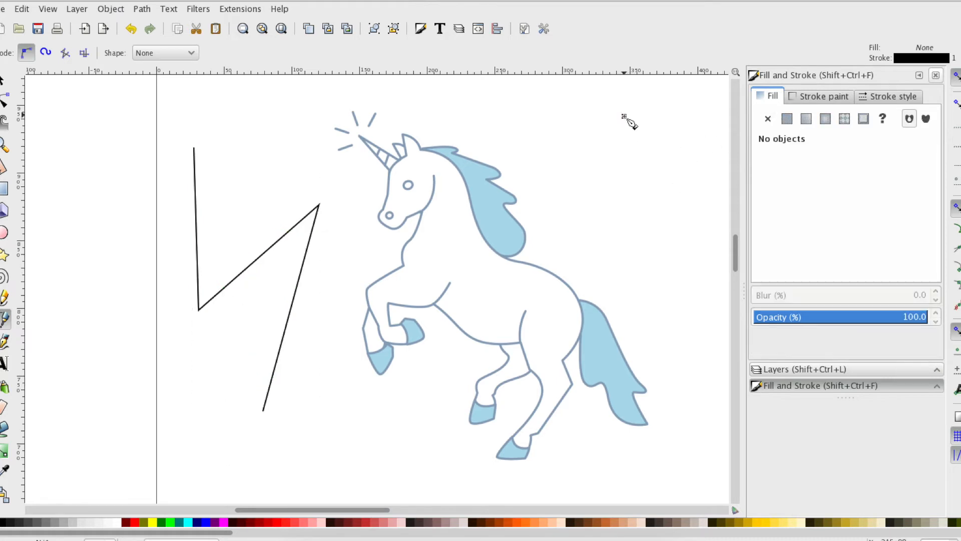
left_click(700, 192)
left_click(599, 254)
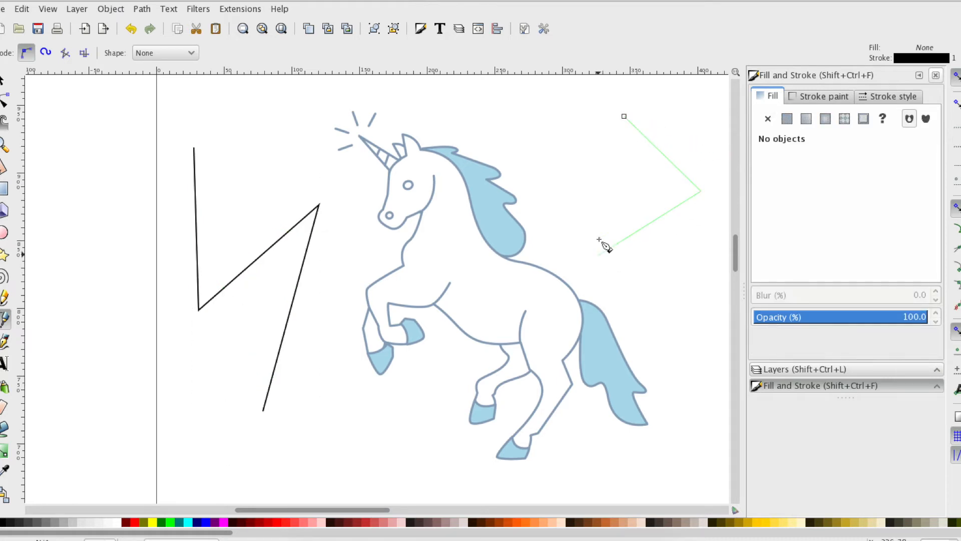
left_click(625, 117)
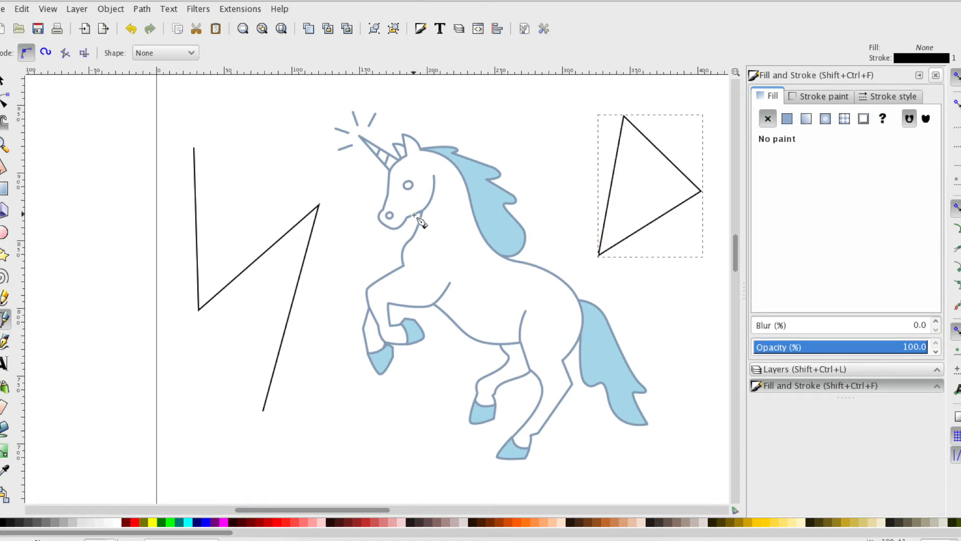
- Delete the zigzag path and move the triangle into the empty space in front of the unicorn
left_click(5, 79)
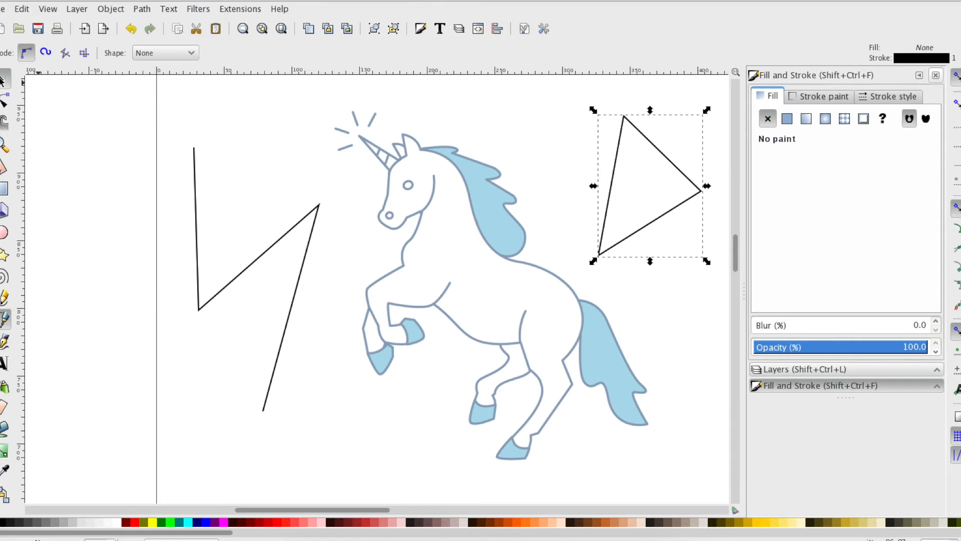
left_click(195, 221)
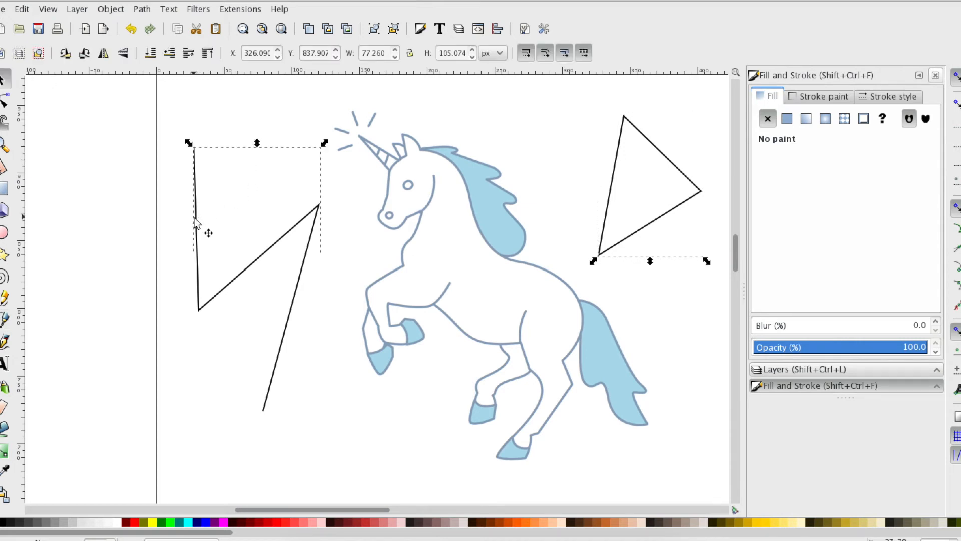
key("Delete")
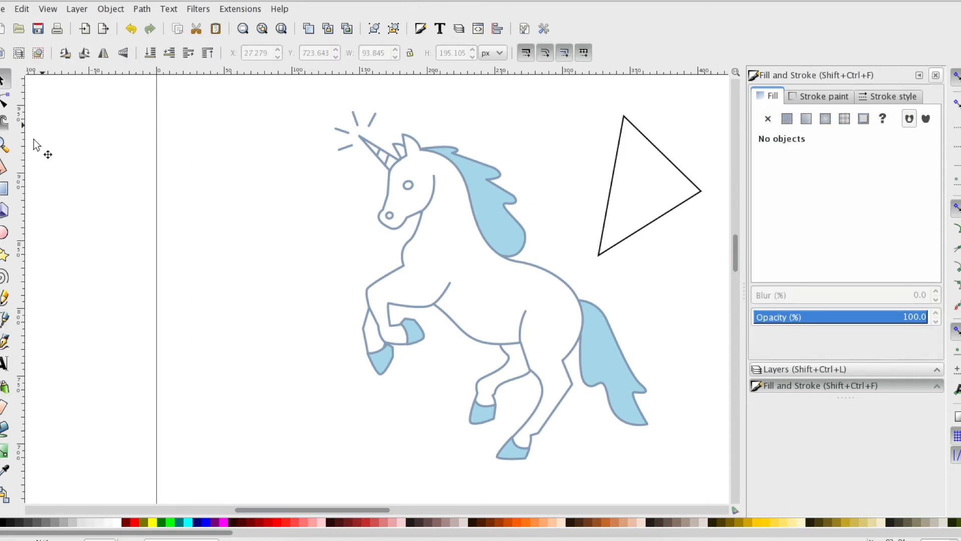
mouse_move(664, 159)
left_mouse_down()
mouse_move(221, 245)
mouse_move(247, 240)
left_mouse_up()
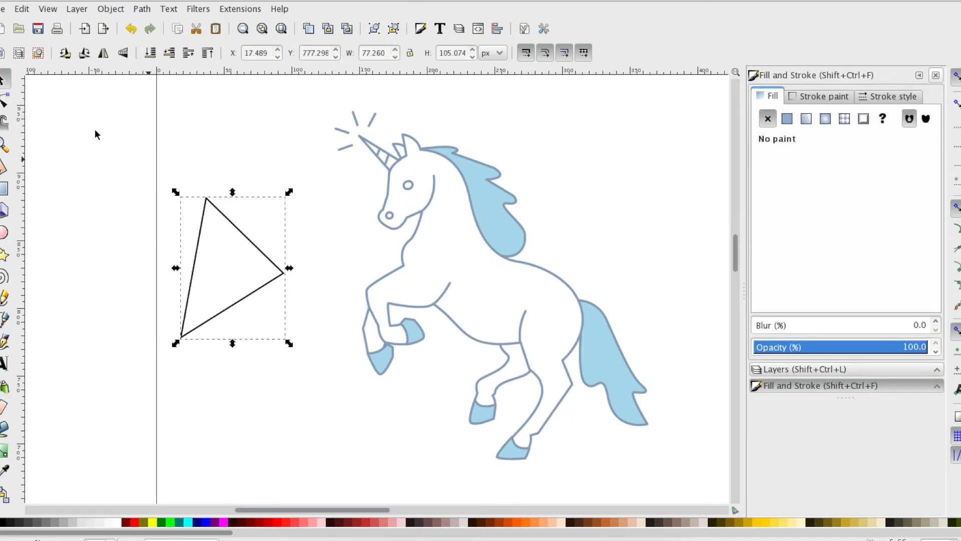
- Pull both Bezier handles out of the triangle's top node to curve its adjoining sides, making the outer handle the longer one
left_click(4, 101)
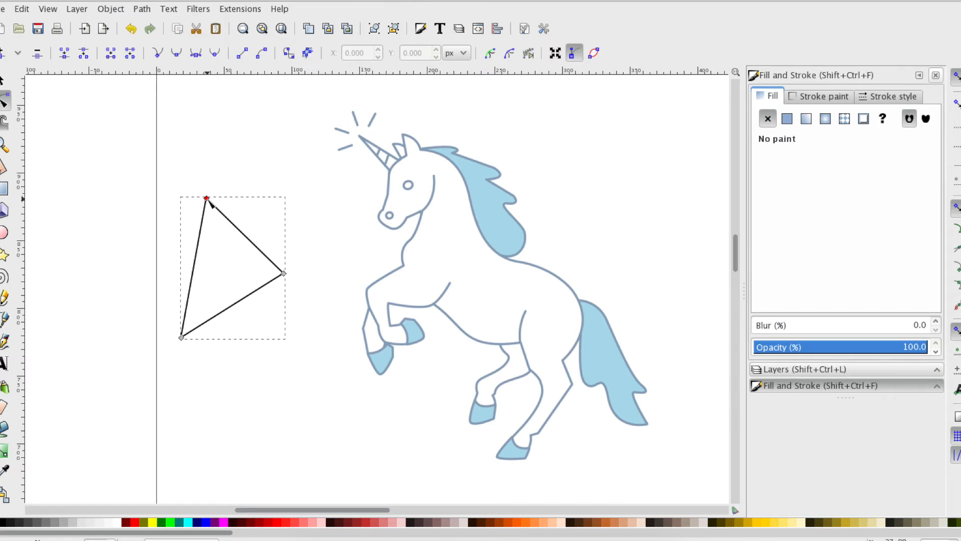
left_click_drag(206, 198, 284, 176)
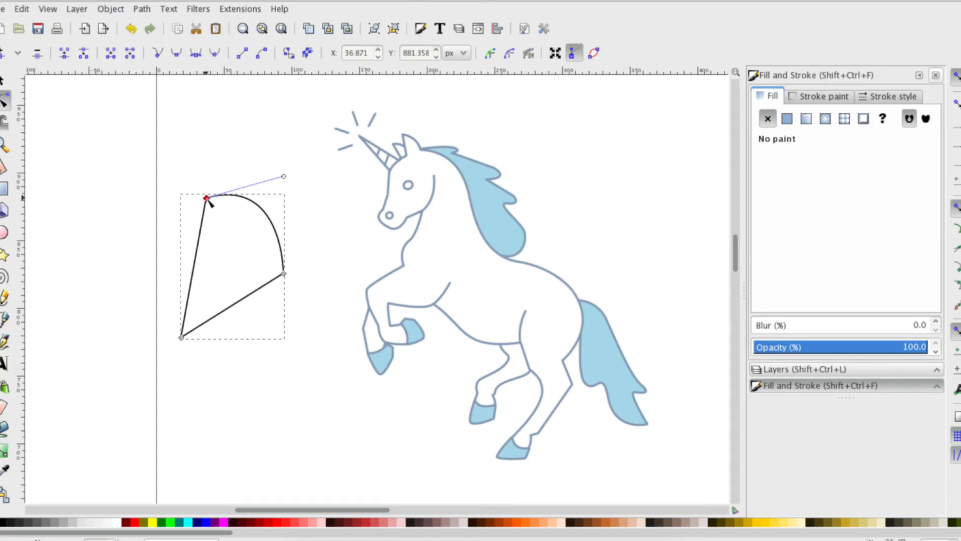
left_click_drag(199, 205, 156, 222)
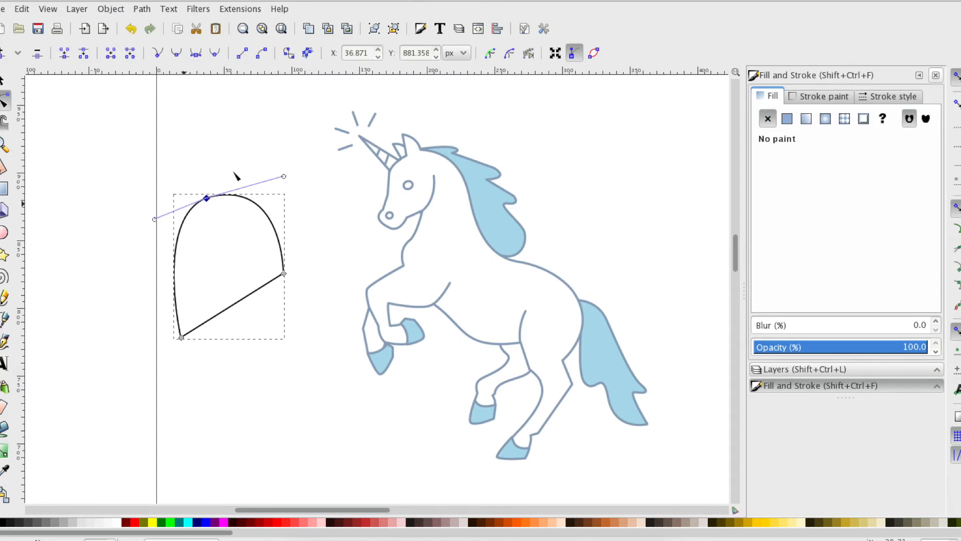
left_click_drag(284, 177, 238, 188)
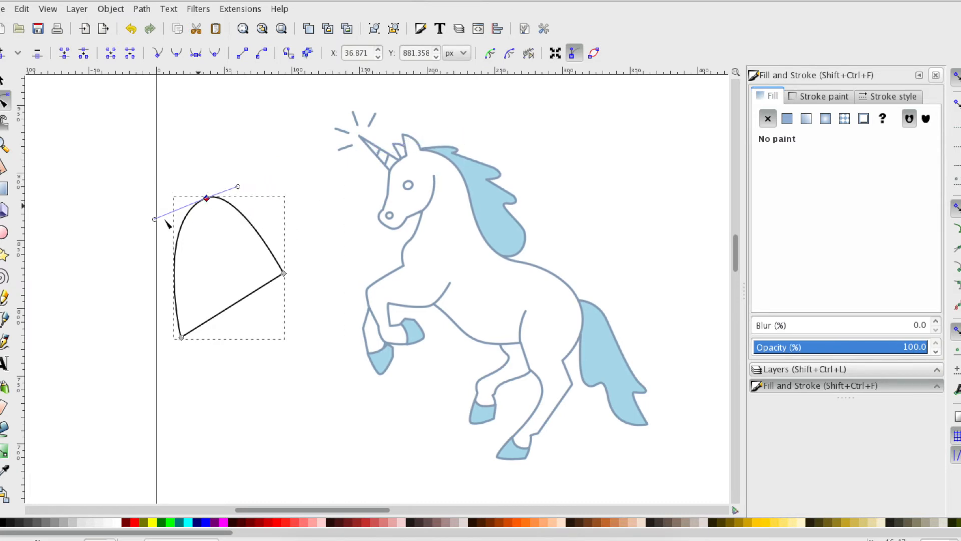
left_click_drag(155, 222, 84, 275)
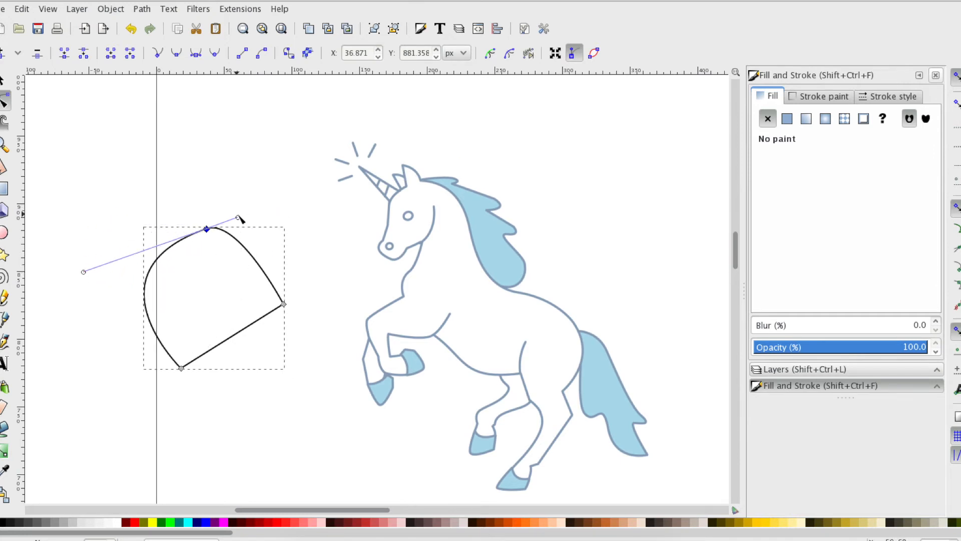
- Make the shape's top node smooth and extend its inner handle toward the unicorn until both handles lie horizontal
left_click(311, 198)
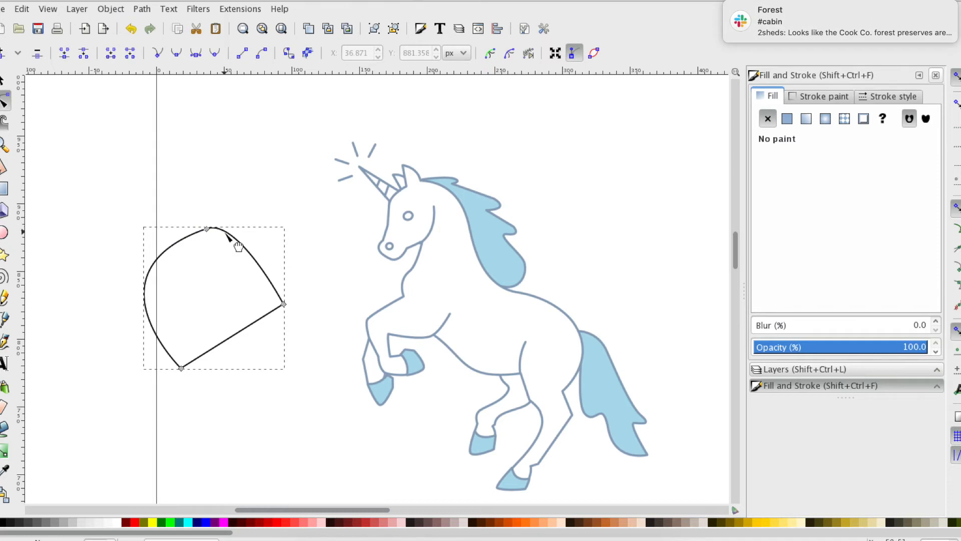
left_click(223, 250)
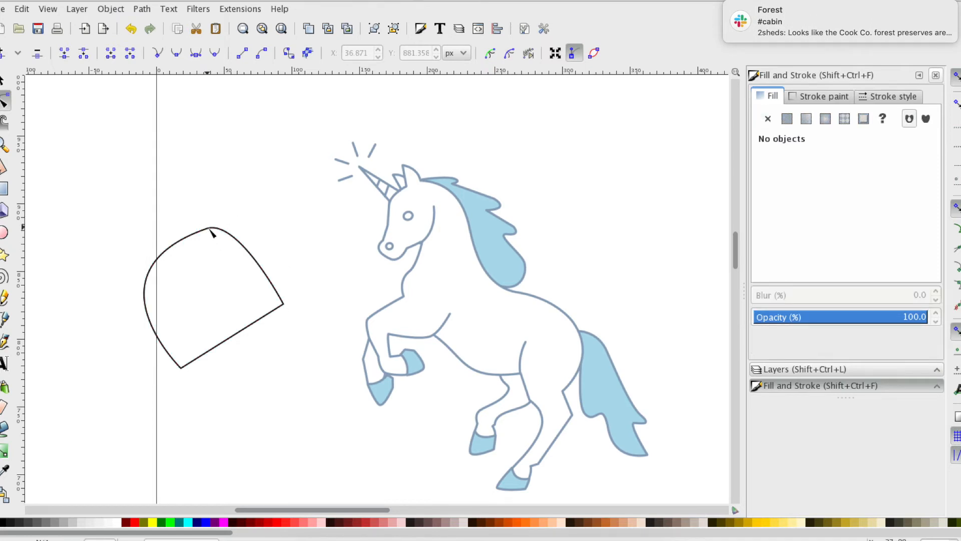
left_click(213, 232)
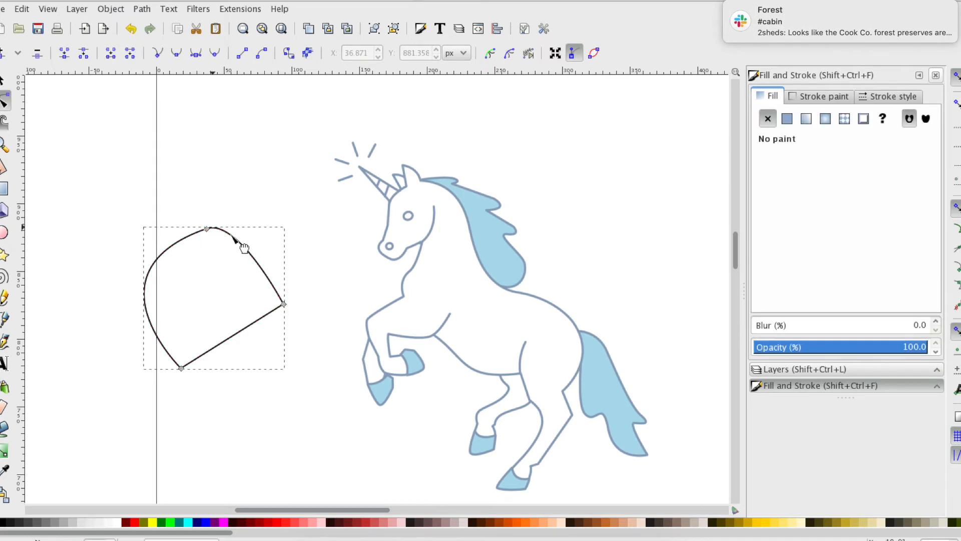
left_click(207, 229)
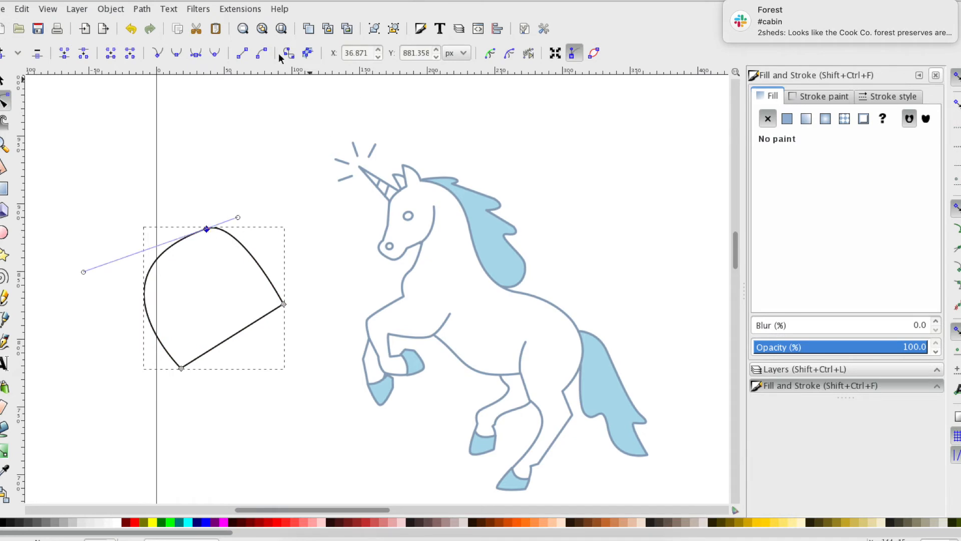
left_click(183, 54)
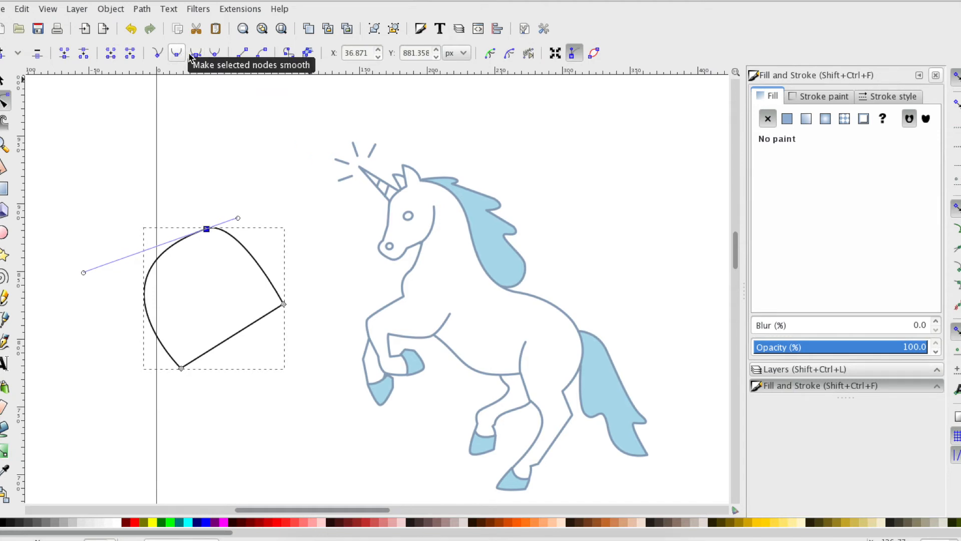
left_click_drag(239, 218, 320, 228)
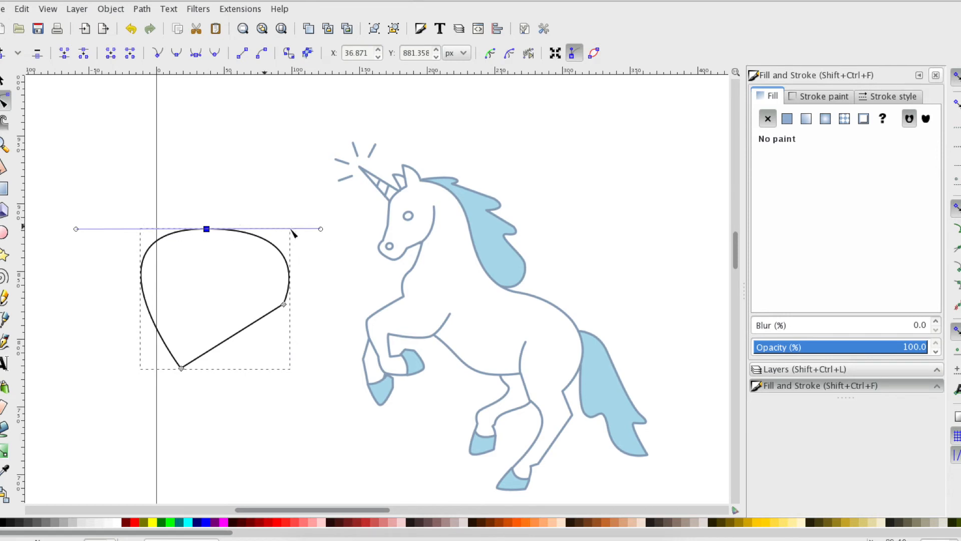
- Select the shape's bottom node and pull out both of its handles to curve the two adjoining sides
left_click(221, 261)
left_click(208, 230)
left_click(221, 307)
left_click(181, 368)
left_click_drag(195, 370, 96, 421)
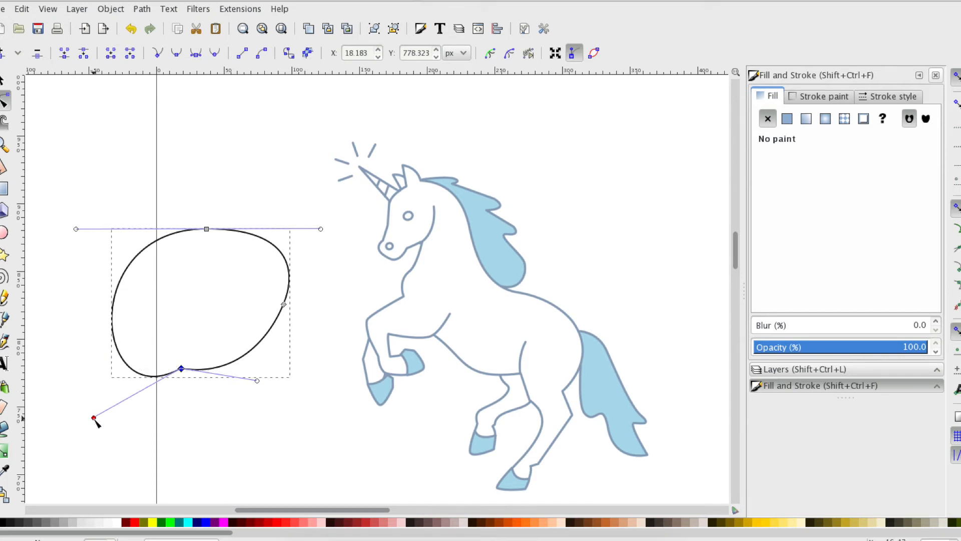
- Make the bottom node symmetric and adjust its paired handles to round out the shape's underside
left_click(196, 53)
left_click_drag(268, 348, 230, 366)
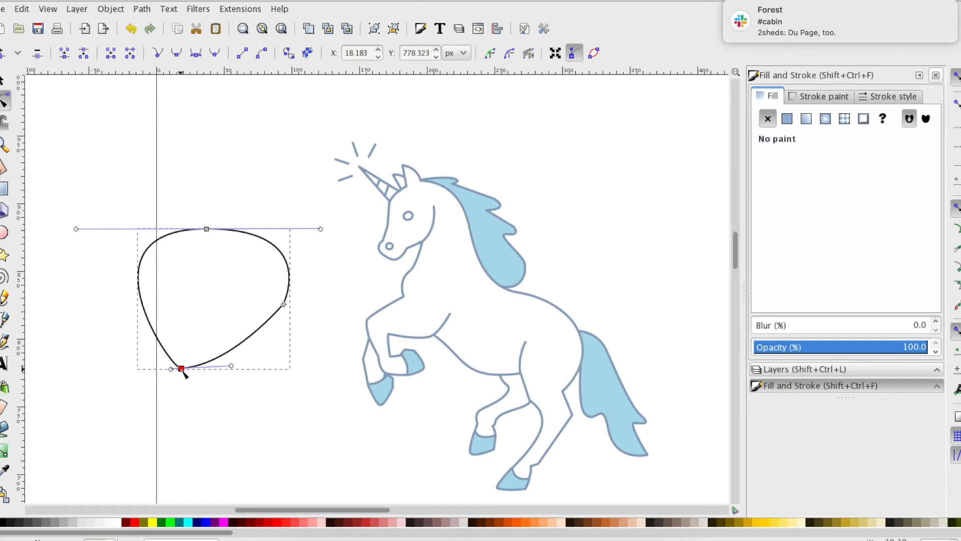
left_click(196, 54)
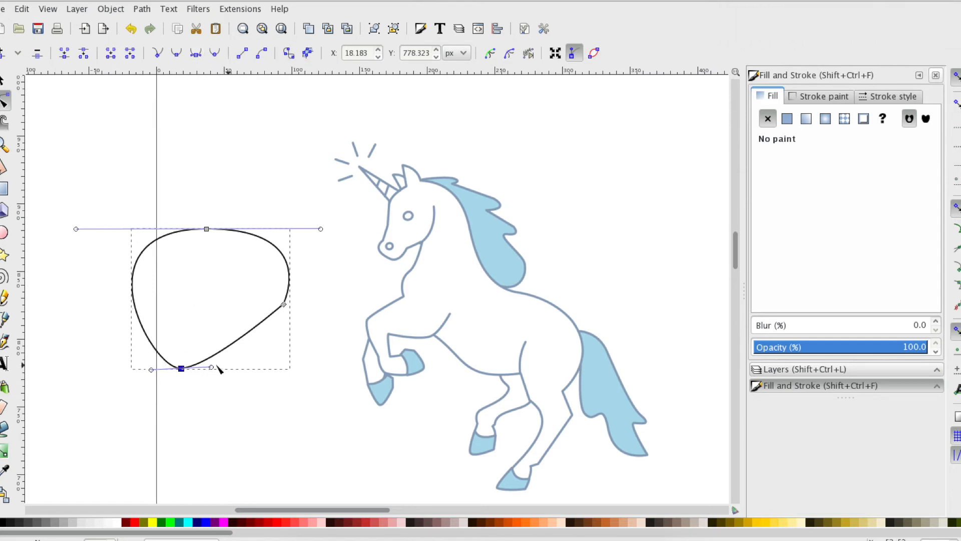
left_click_drag(212, 369, 137, 386)
left_click_drag(134, 334, 246, 384)
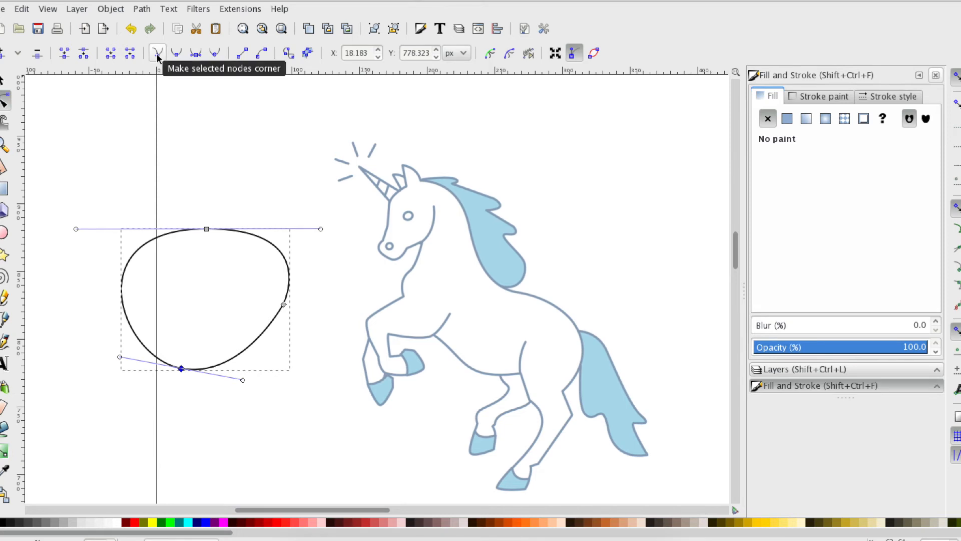
- Turn the bottom node into a corner with one handle swung upward, and make the rightmost node smooth with both handles pulled out
left_click_drag(243, 380, 181, 200)
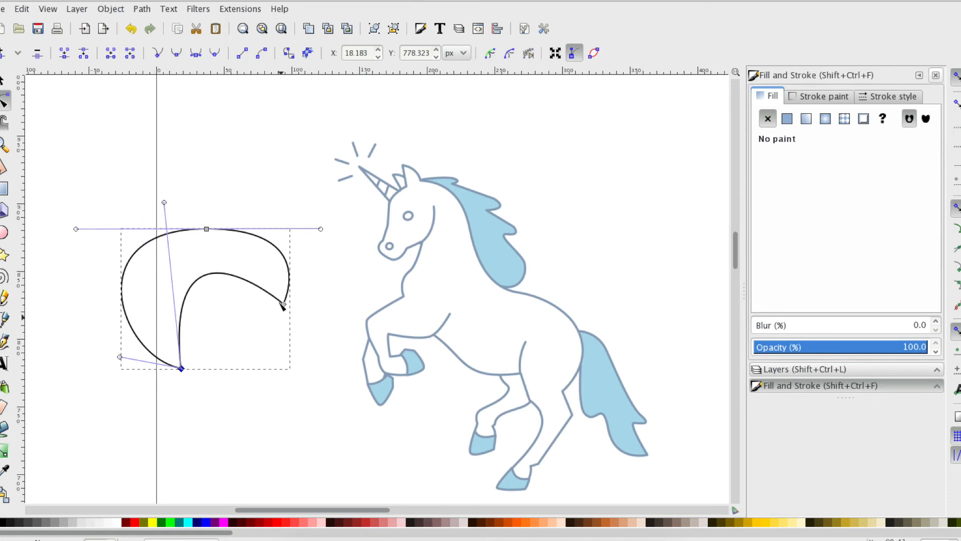
left_click_drag(277, 306, 179, 384)
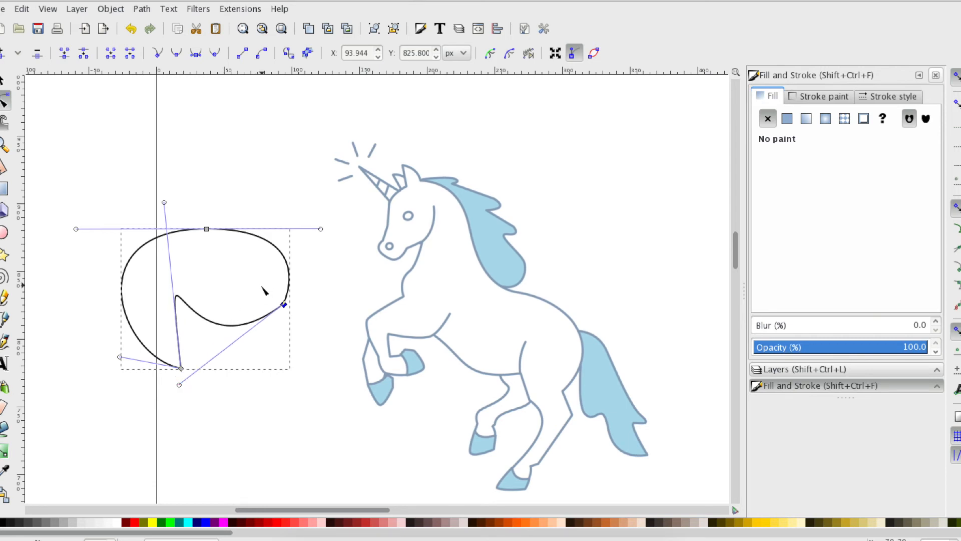
left_click_drag(290, 304, 319, 283)
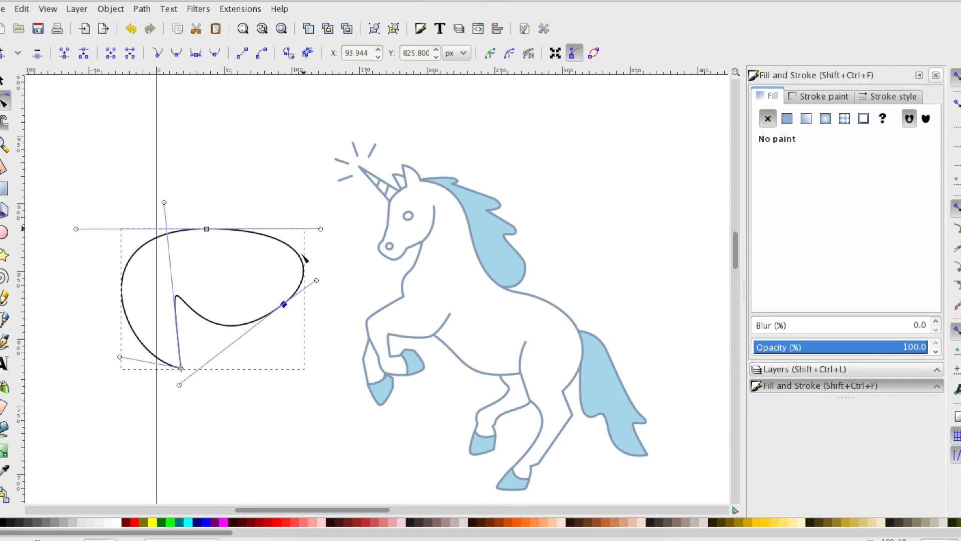
left_click(179, 53)
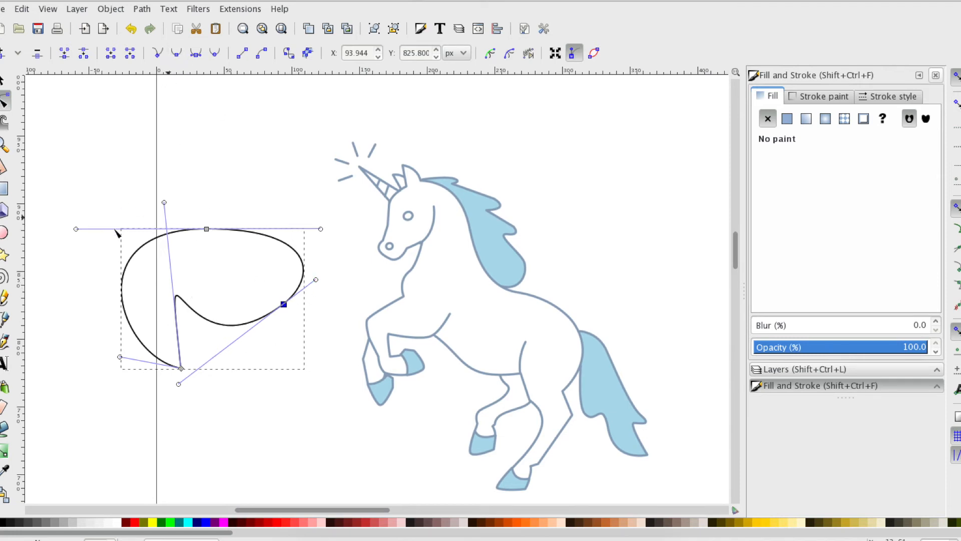
- Lengthen the lower handle of the shape's rightmost node and move that node down and outward to about X 112, Y 790 px
left_click(232, 269)
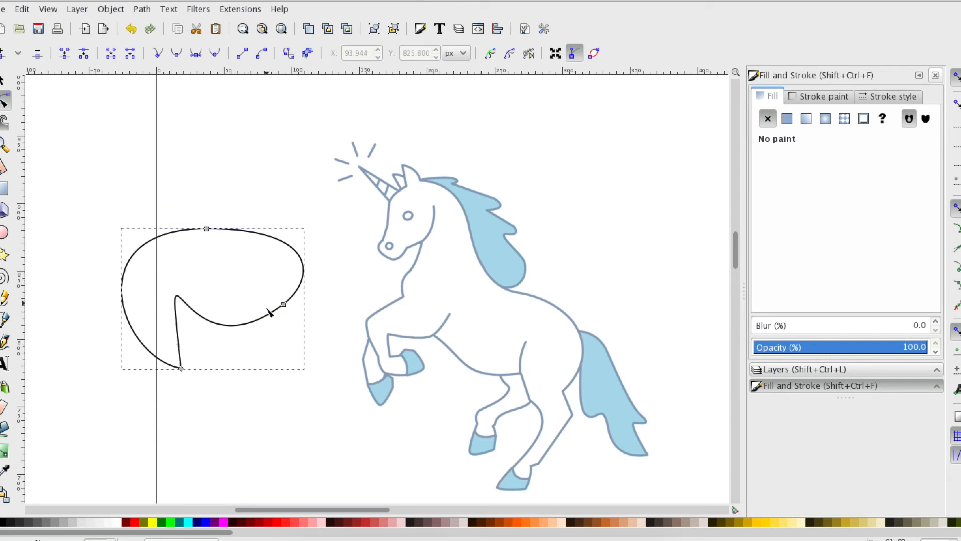
left_click(258, 369)
left_click(285, 303)
left_click(285, 305)
left_click_drag(179, 384, 222, 414)
left_click_drag(285, 304, 308, 352)
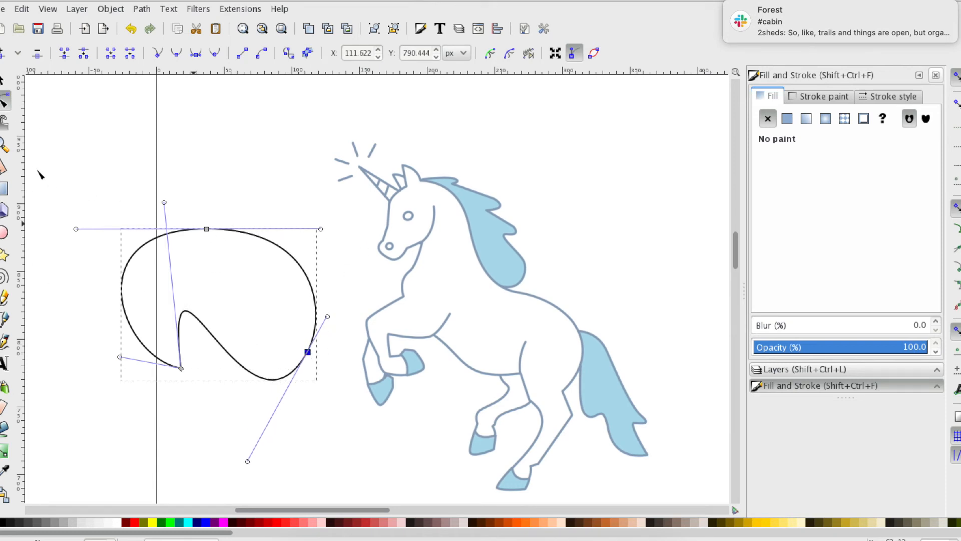
- Rotate the curved shape counterclockwise until its notch opens toward the unicorn, and leave the shape selected
left_click(4, 80)
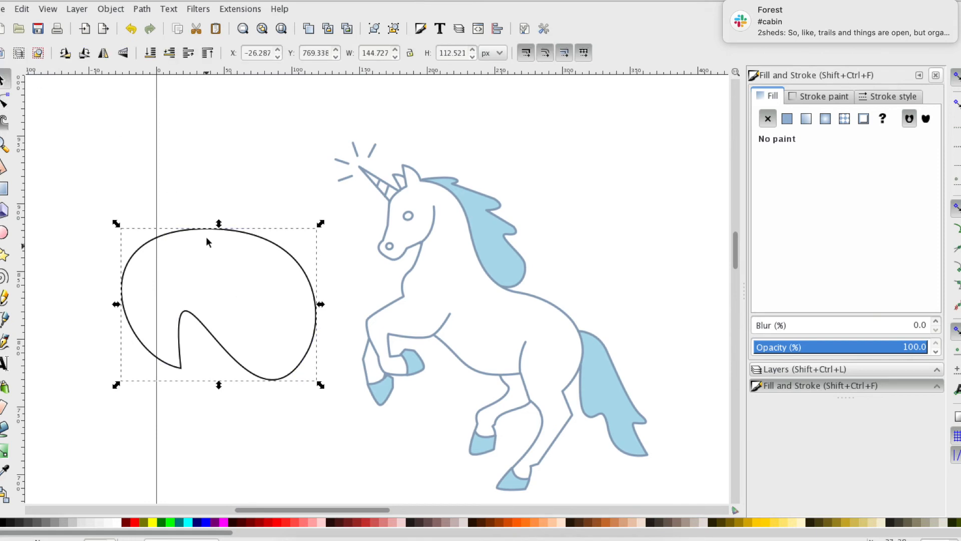
left_click(253, 245)
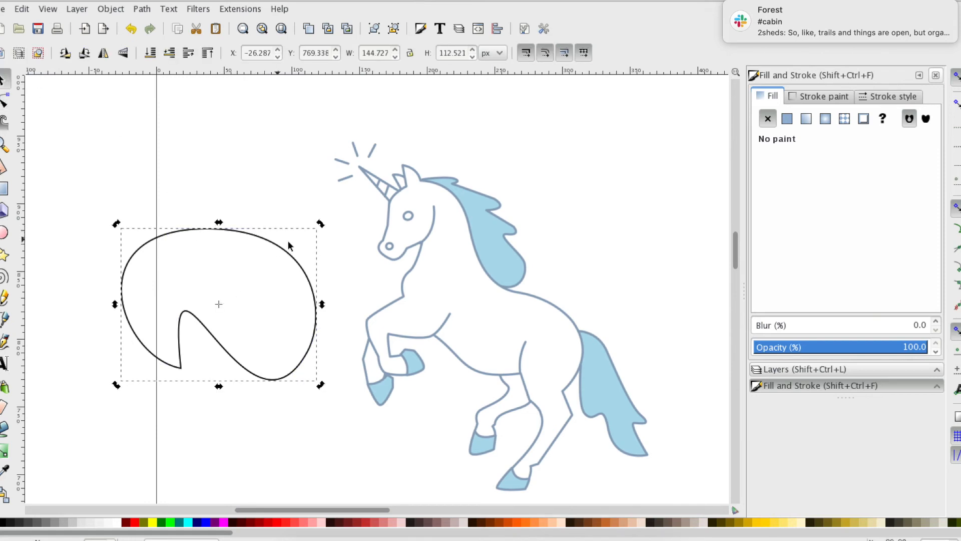
left_click_drag(319, 222, 197, 198)
left_click(263, 108)
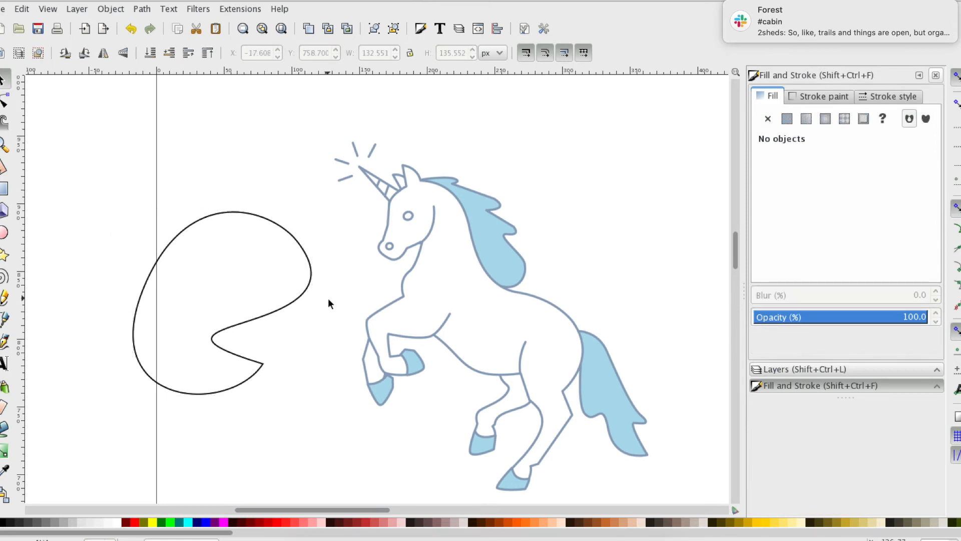
left_click(304, 289)
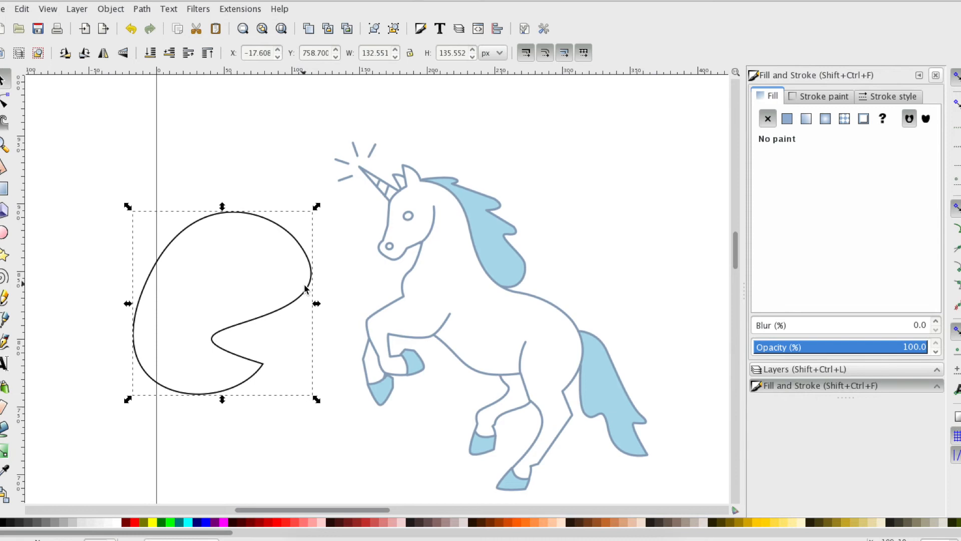
- Delete the curved practice shape and add a new layer named main above Layer 1
key("Delete")
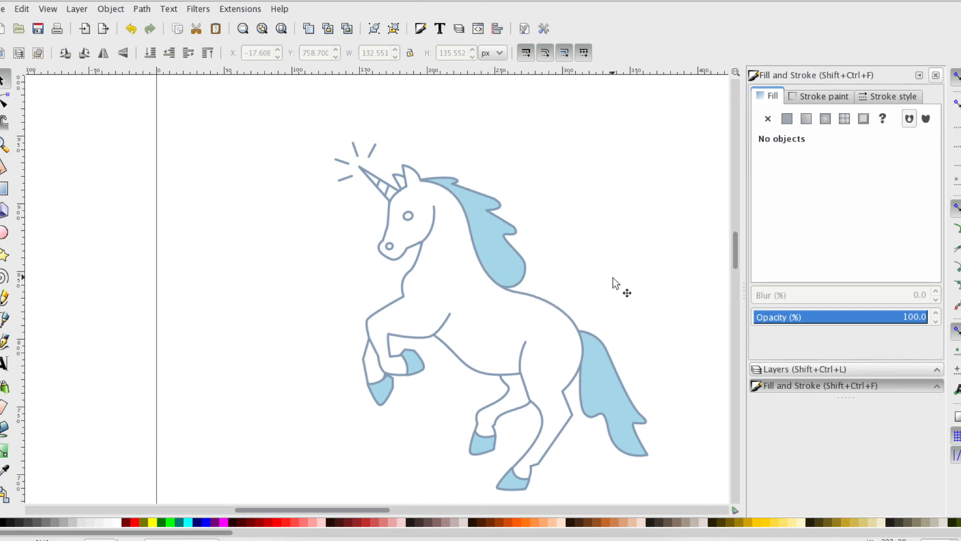
left_click(803, 369)
left_click(762, 305)
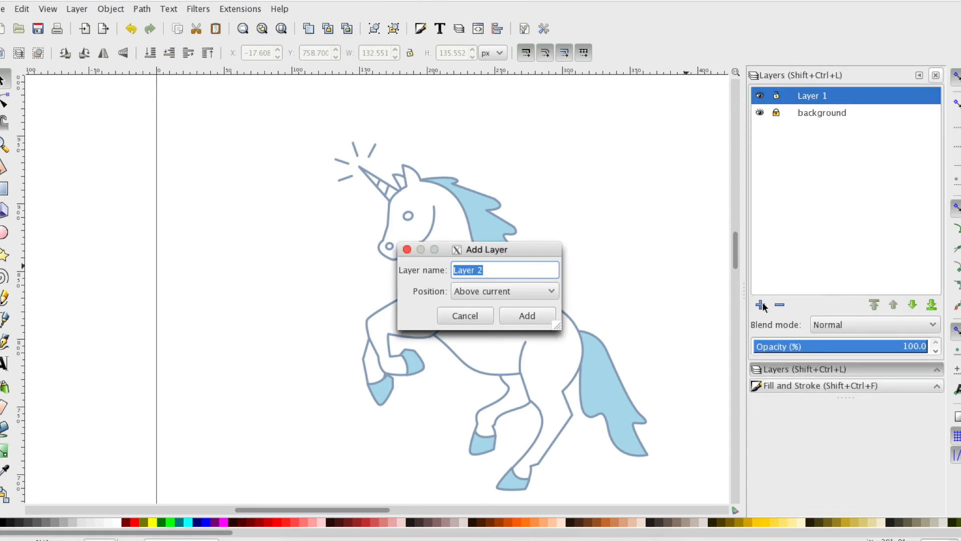
type("main")
key("Return")
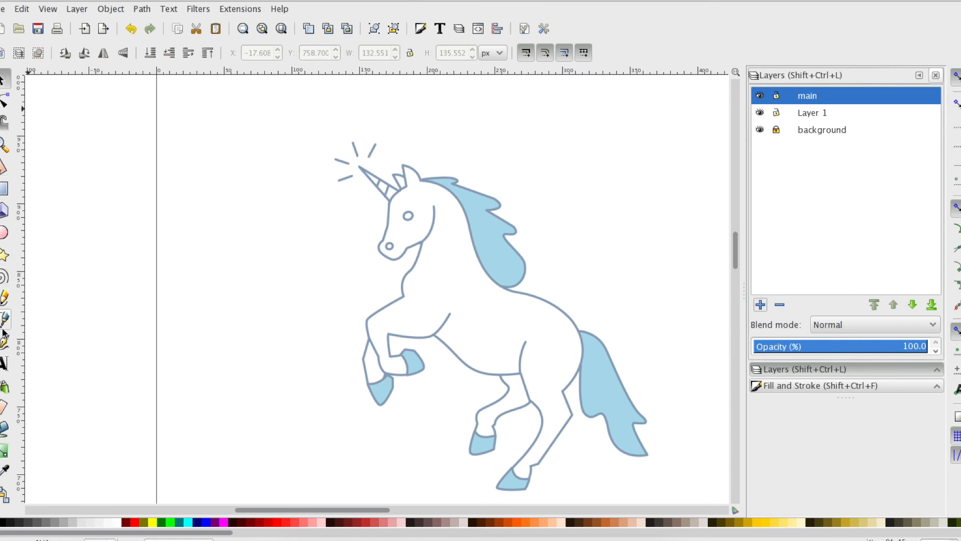
- Draw an open Bezier path of four straight segments from behind the ear through the mane's notches to its lower end
left_click(5, 321)
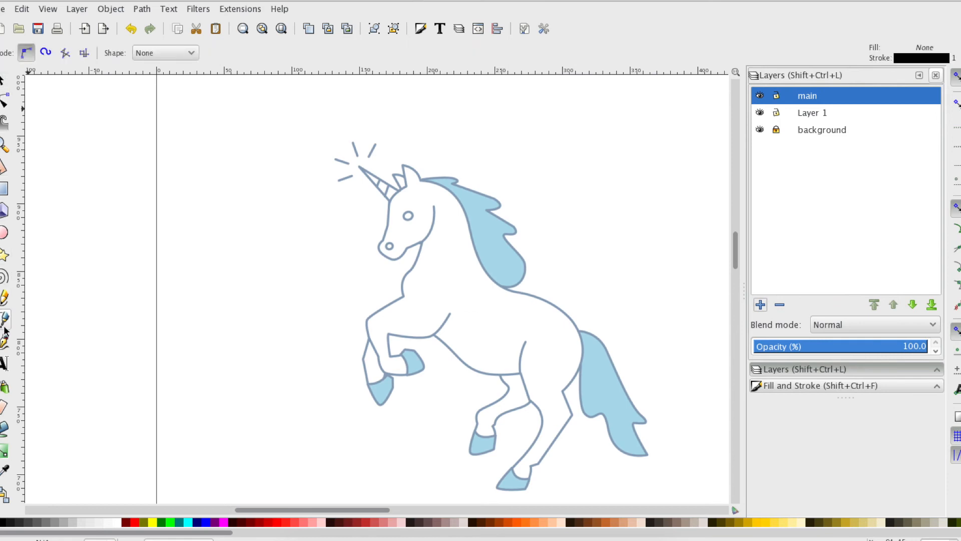
left_click(422, 180)
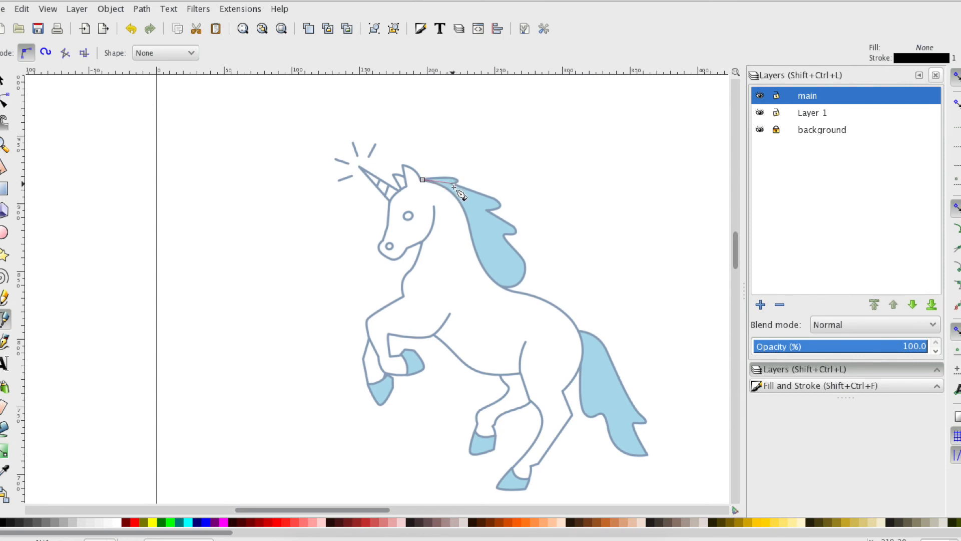
left_click(454, 185)
left_click(487, 211)
left_click(504, 236)
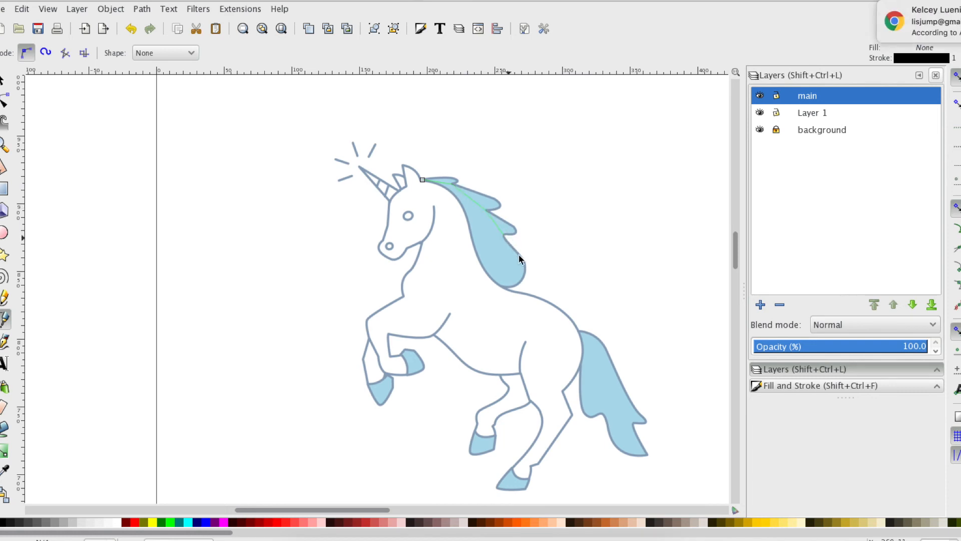
left_click(495, 283)
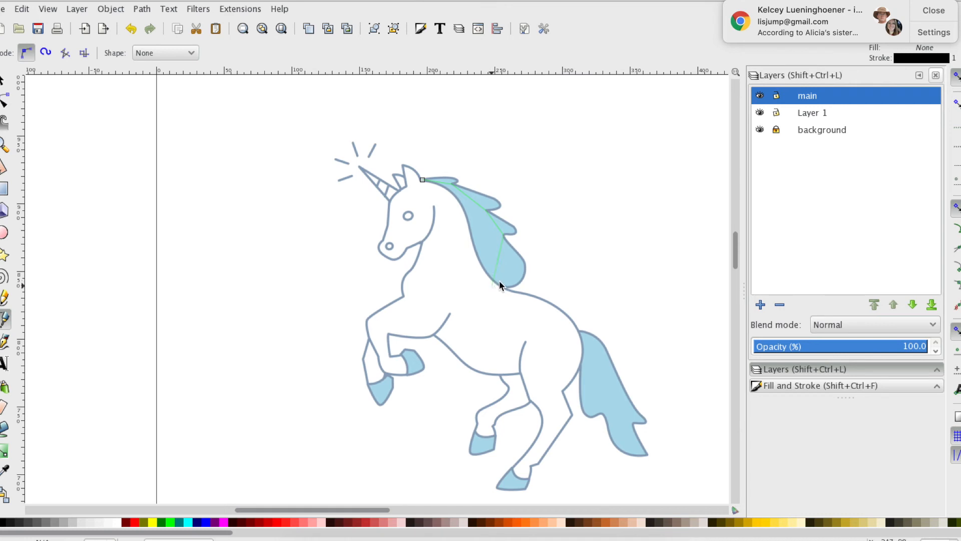
key("Return")
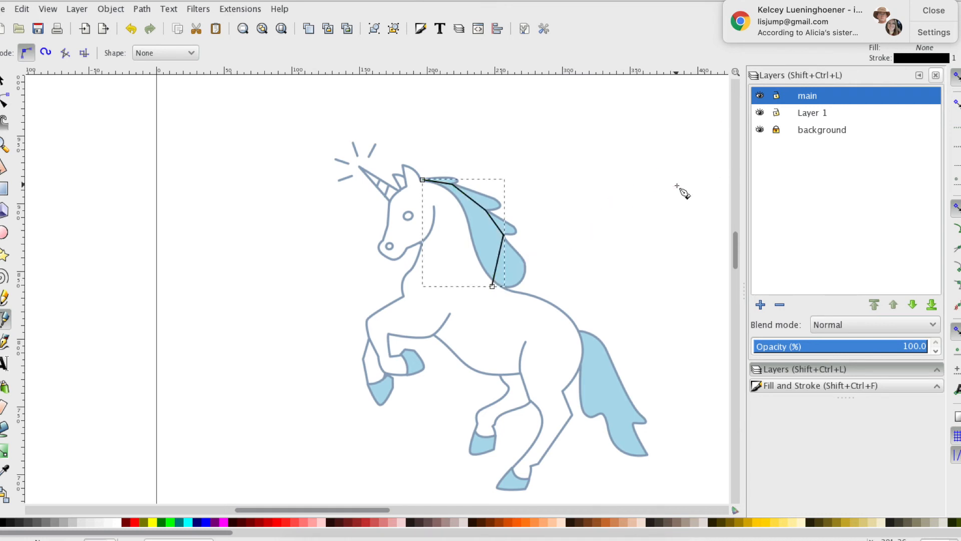
left_click(934, 14)
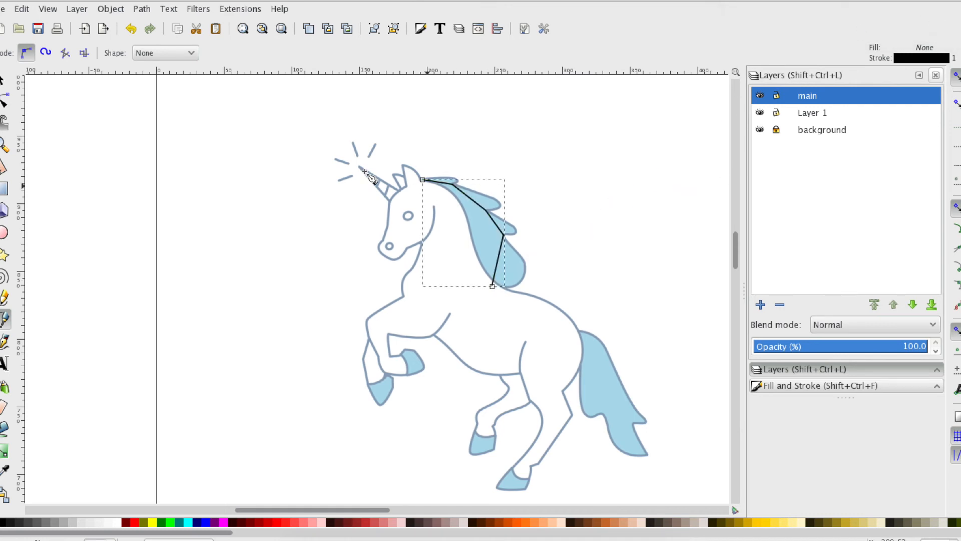
- Pull a curve handle out of the mane path's first node so its first segment arches over the top lock
left_click(4, 100)
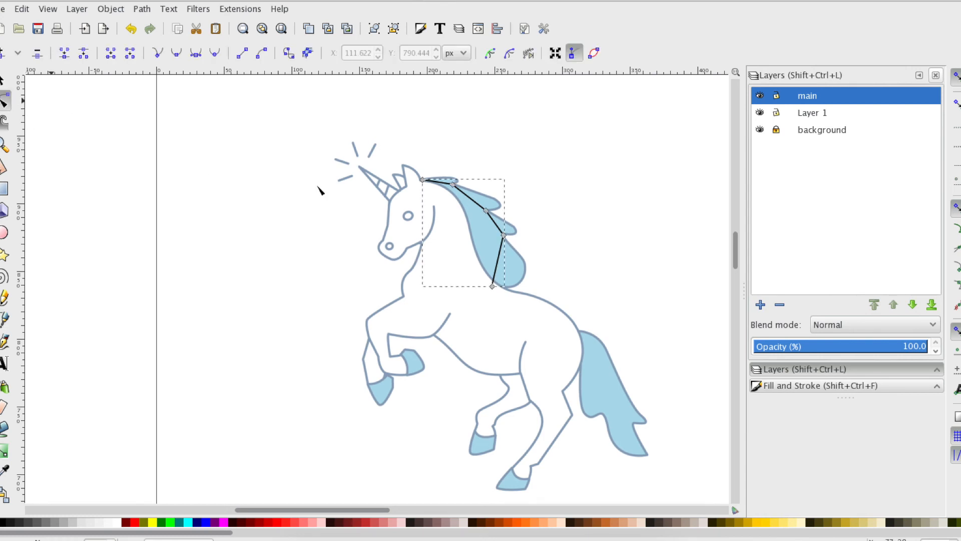
left_click_drag(422, 179, 441, 178, "shift")
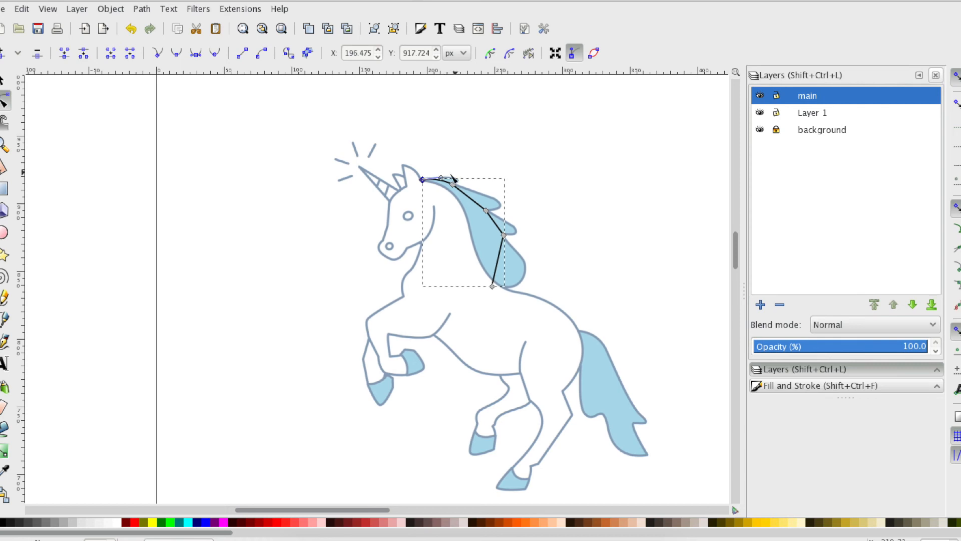
left_click_drag(457, 175, 462, 171)
- Pull two handles out of the second node, move it to about X 218.5, Y 914.7 px, and fit the first lock's curve
key("plus")
key("plus")
key("plus")
scroll(463, 171, "up", 20)
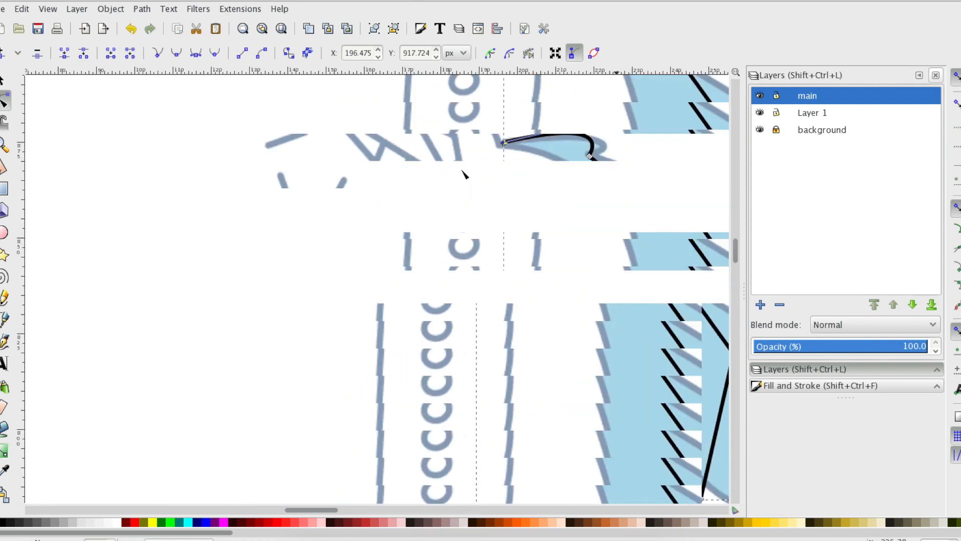
scroll(463, 171, "right", 13)
scroll(462, 171, "down", 8)
scroll(463, 171, "left", 3)
scroll(464, 171, "down", 4)
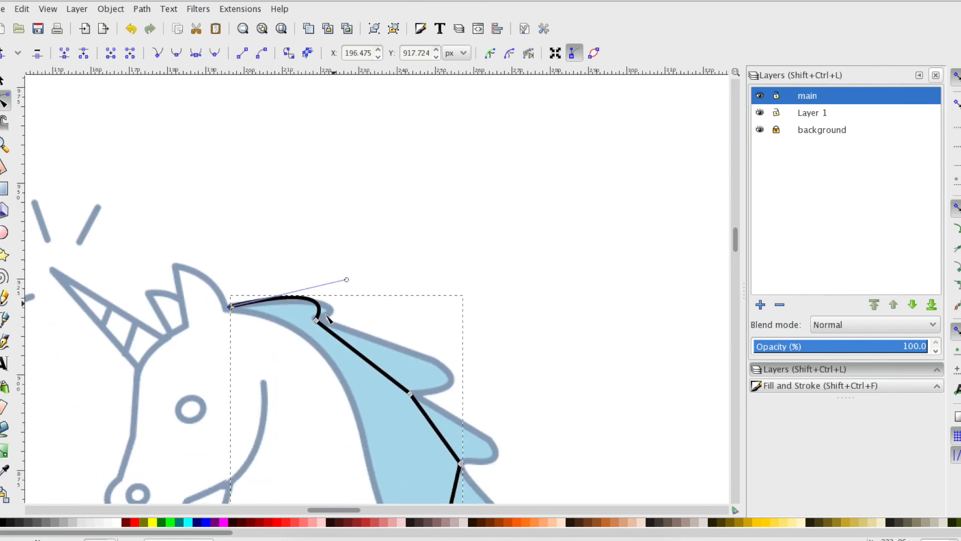
left_click_drag(317, 321, 383, 347)
left_click_drag(317, 321, 344, 325)
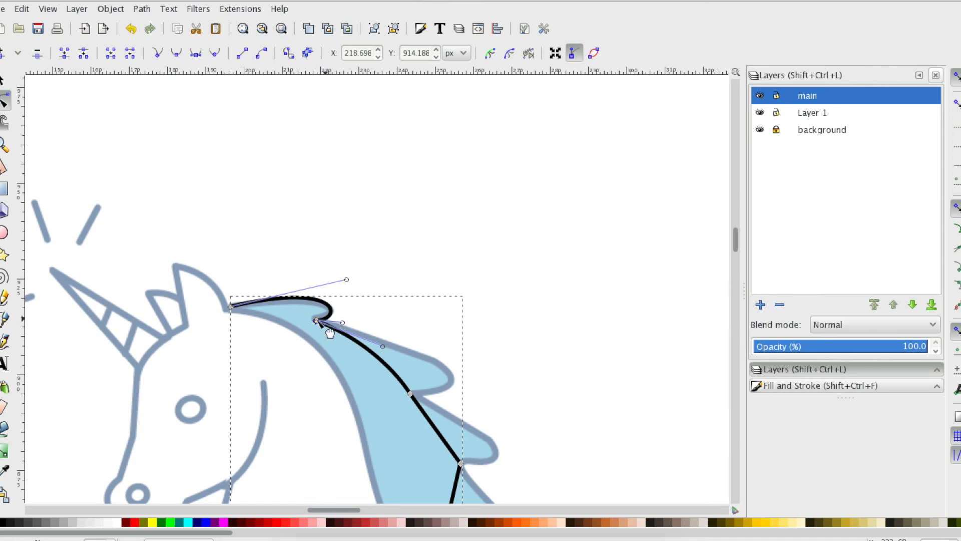
left_click_drag(316, 321, 315, 319)
mouse_move(347, 281)
left_mouse_down()
mouse_move(347, 294)
mouse_move(351, 286)
left_mouse_up()
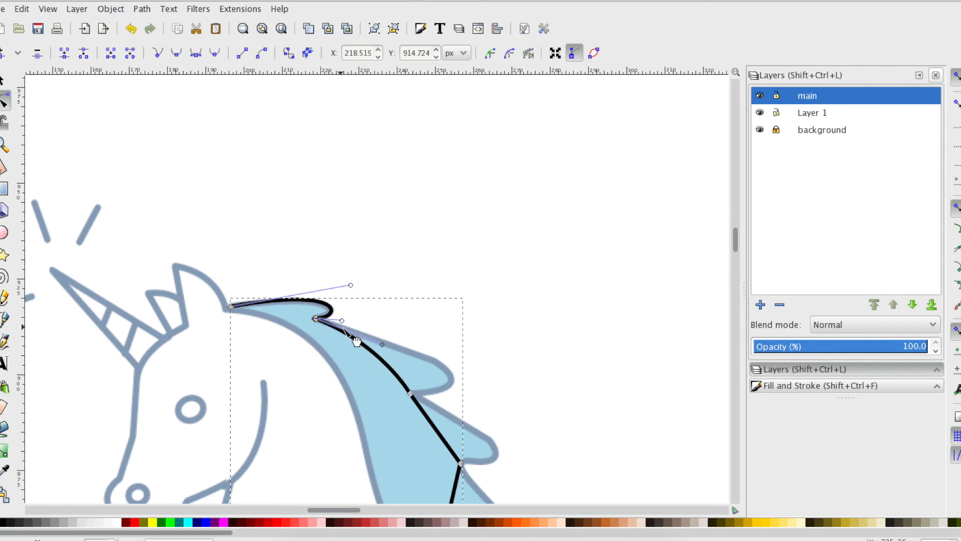
- Extend handles from the second, third and fourth nodes so the path follows the mane's second and third pointed locks
left_click_drag(383, 345, 493, 365)
left_click_drag(409, 394, 466, 395)
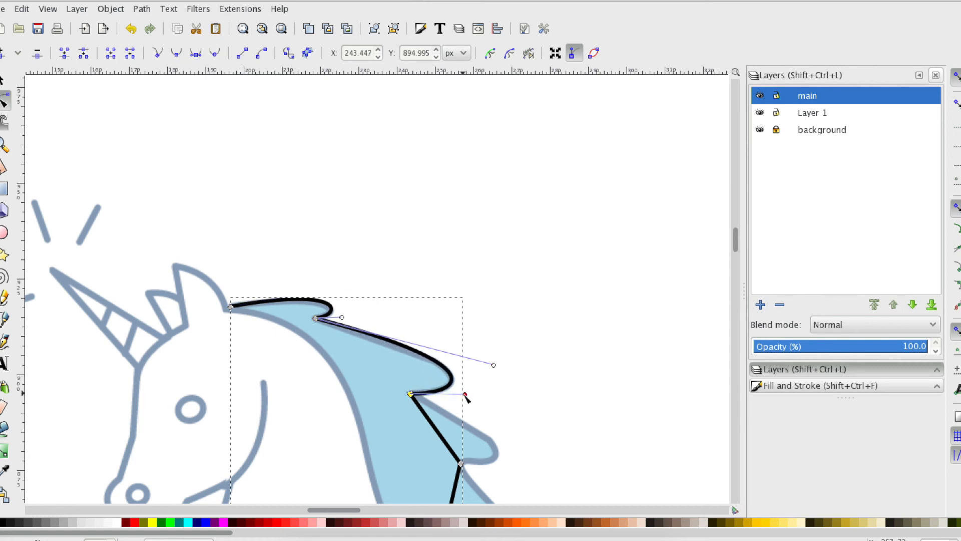
scroll(538, 404, "down", 10)
scroll(537, 404, "right", 2)
scroll(537, 404, "up", 3)
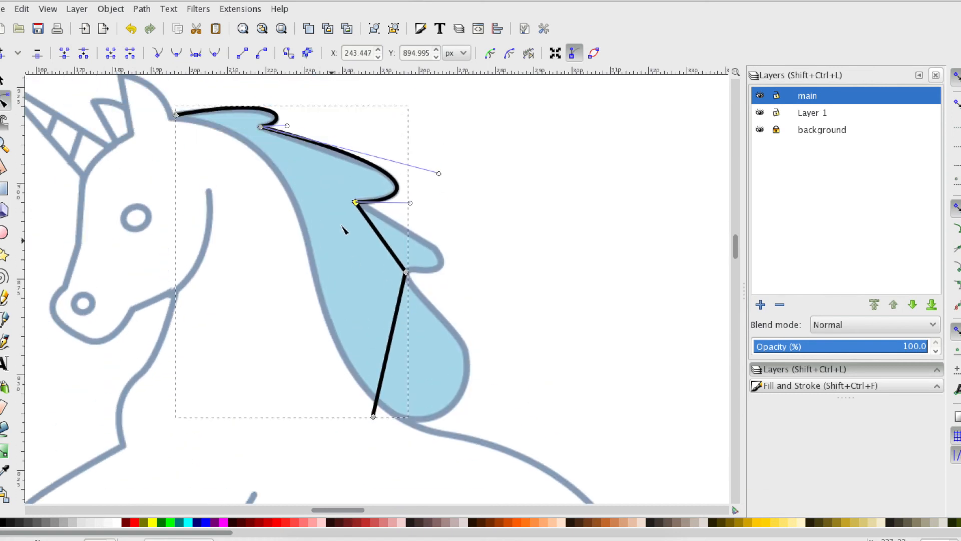
left_click_drag(357, 207, 462, 251)
left_click_drag(407, 273, 461, 282)
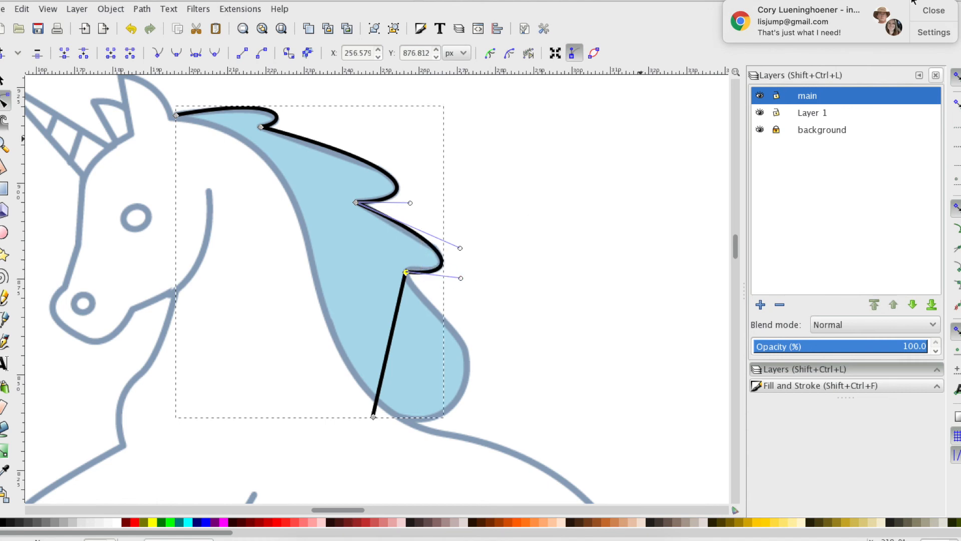
- Dismiss the pop-up notification and turn on Do Not Disturb in the notification panel
left_click(934, 11)
left_click(957, 1)
left_click(957, 1)
left_click(957, 1)
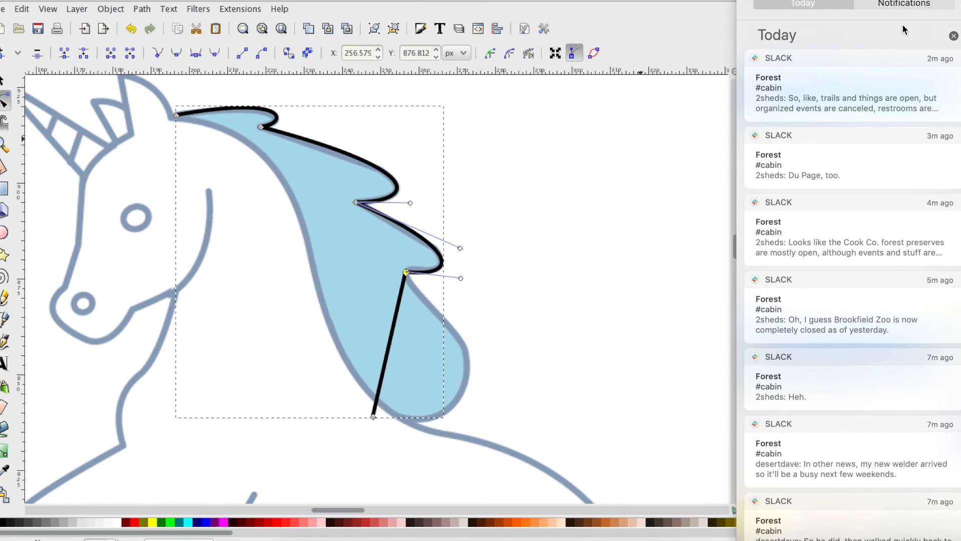
scroll(859, 47, "up", 3)
left_click(936, 70)
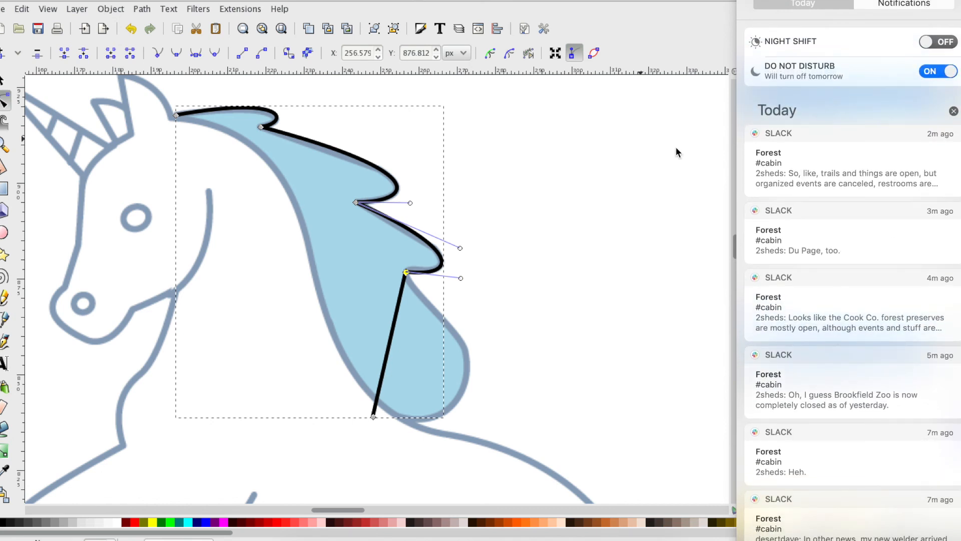
left_click(638, 157)
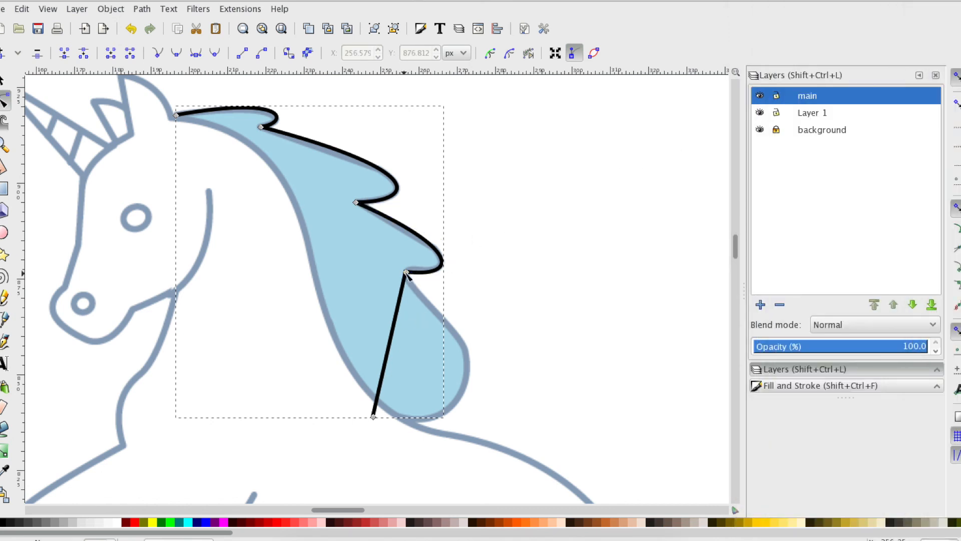
- Curve the last segment around the mane's rounded lower lobe with long handles from both of its end nodes
left_click_drag(406, 271, 522, 395)
left_click_drag(448, 399, 517, 396)
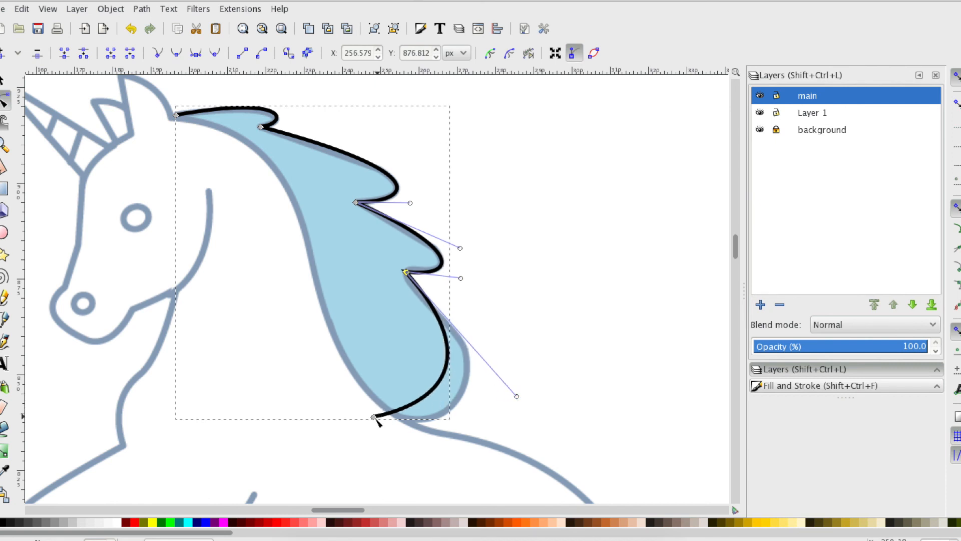
left_click_drag(374, 418, 453, 437)
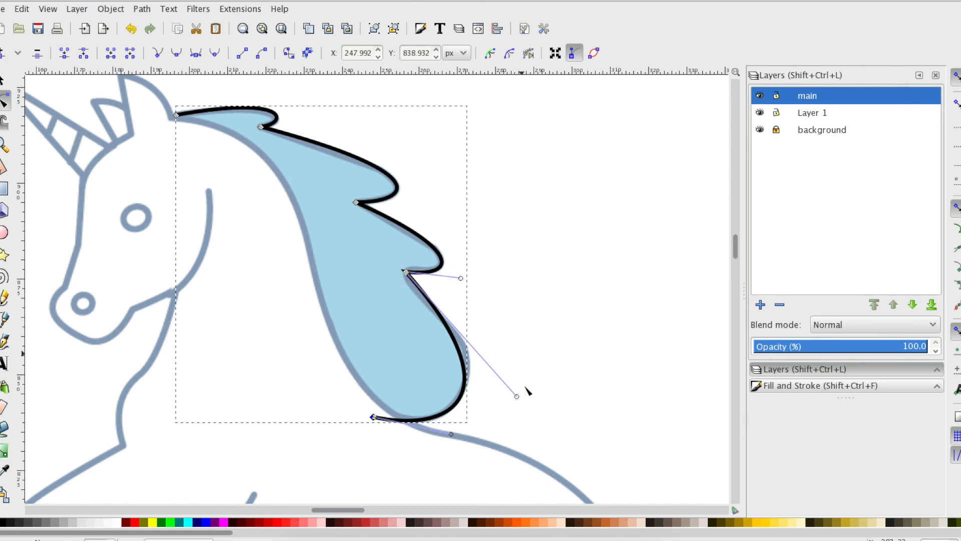
- Insert a node midway along the lower lobe's segment and nudge the selected nodes slightly up and outward
left_click(472, 365)
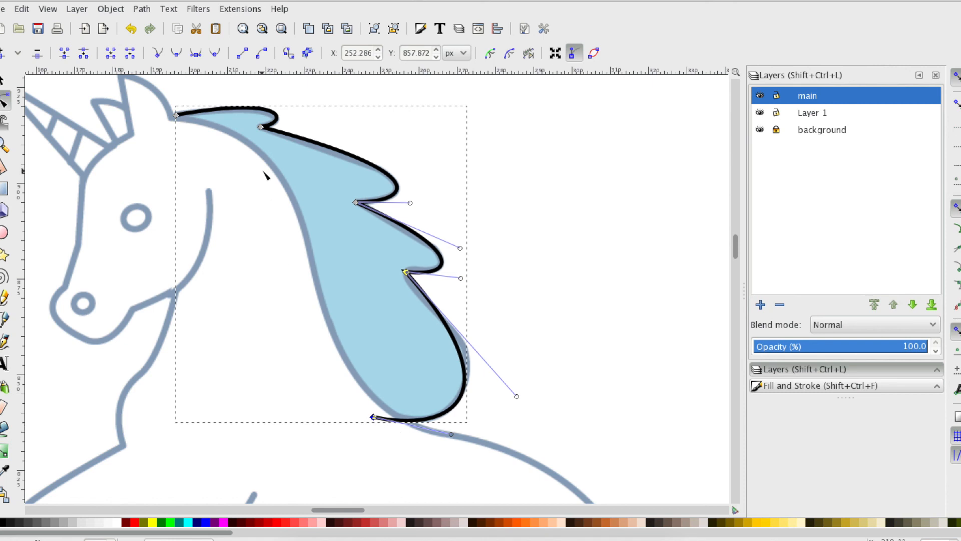
left_click(3, 53)
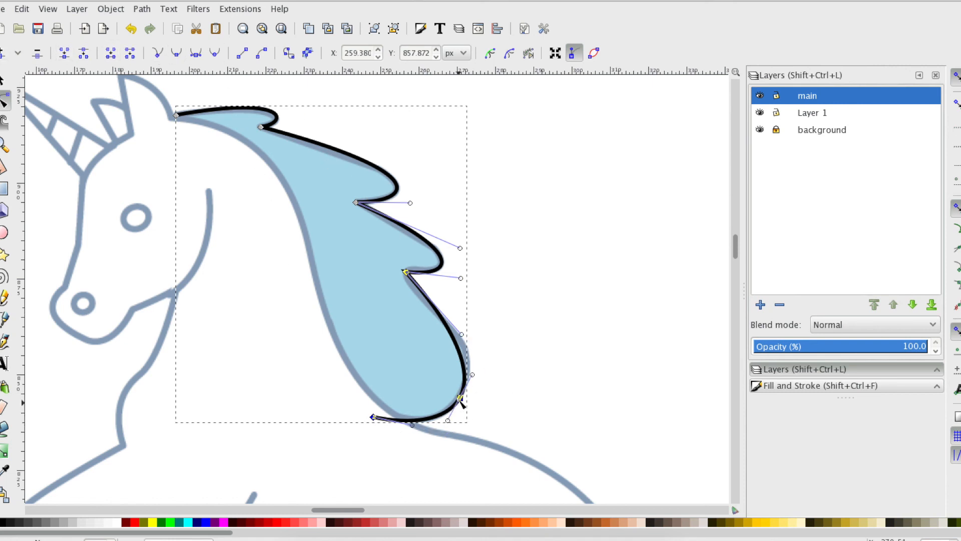
mouse_move(461, 399)
left_mouse_down()
mouse_move(473, 358)
mouse_move(463, 399)
left_mouse_up()
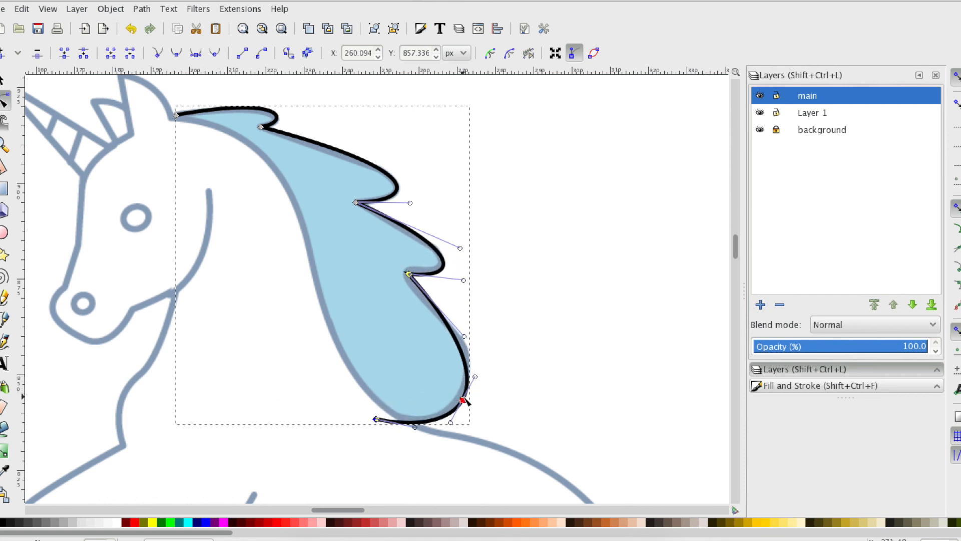
key("ctrl+z")
left_click_drag(460, 397, 461, 396)
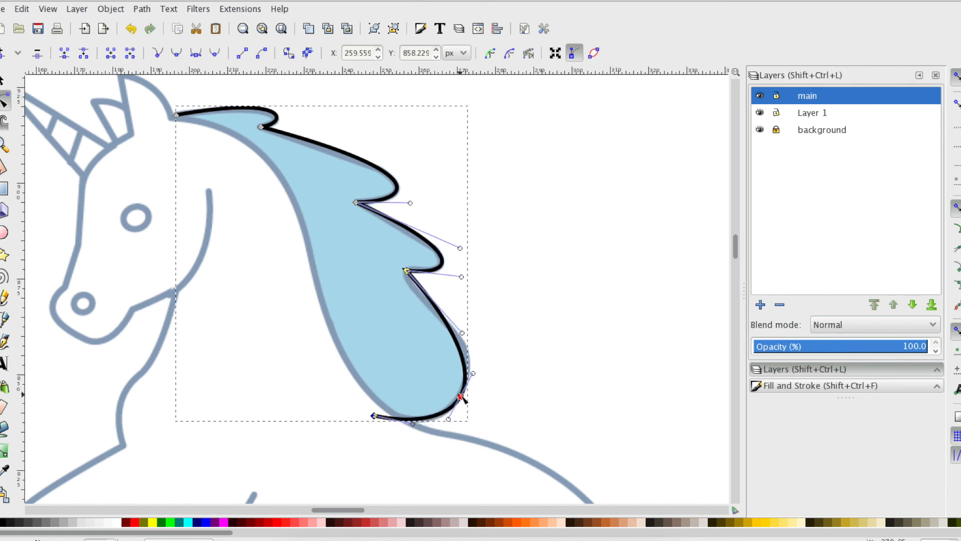
- Move only the inserted node to about X 272.6, Y 848.3 px, adjust its lower handle and shorten the handle of the notch above
left_click(554, 356)
left_click(571, 379)
left_click(465, 401)
left_click(461, 396)
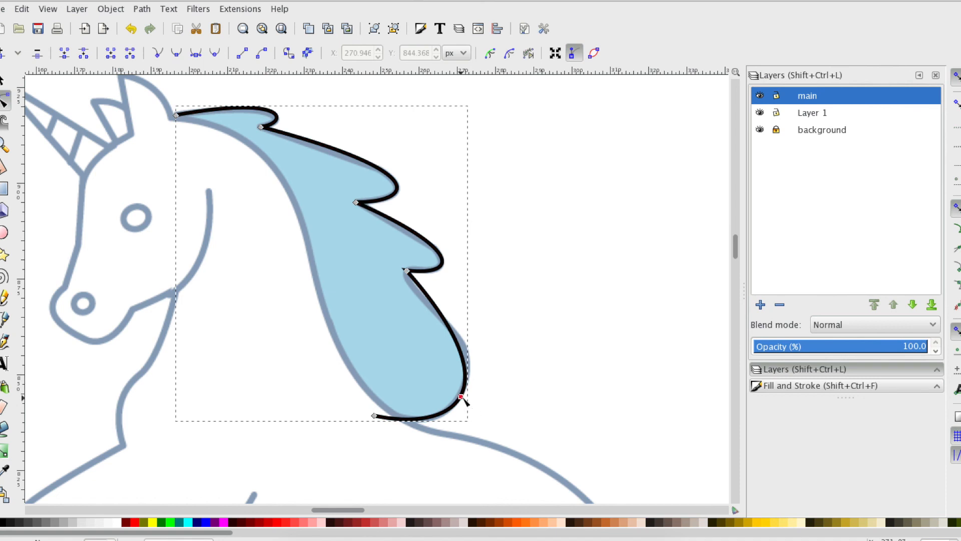
mouse_move(465, 395)
left_mouse_down()
mouse_move(466, 363)
mouse_move(469, 382)
left_mouse_up()
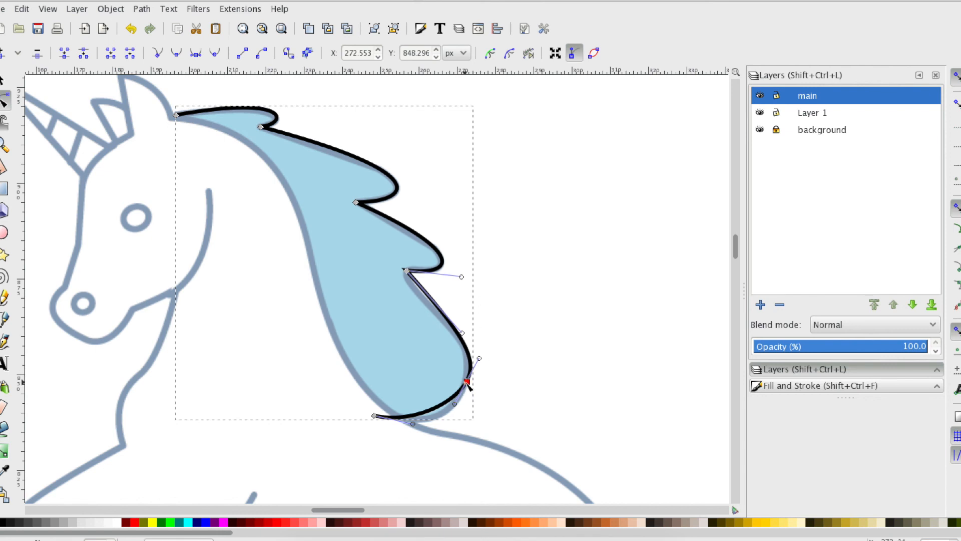
mouse_move(454, 404)
left_mouse_down()
mouse_move(489, 413)
mouse_move(458, 406)
mouse_move(457, 418)
mouse_move(462, 401)
mouse_move(461, 412)
left_mouse_up()
left_click_drag(463, 333, 408, 295)
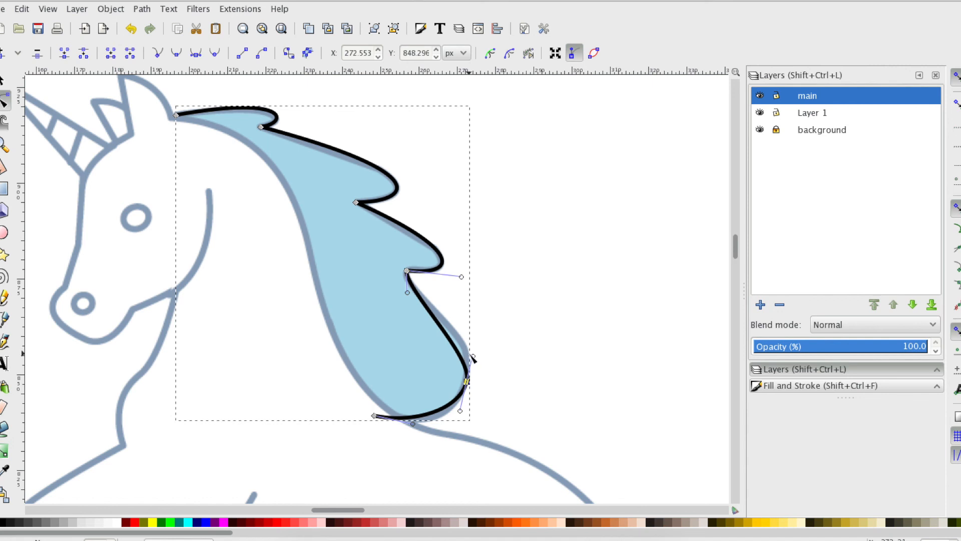
- Lengthen both handles of the inserted node and adjust the end node's handle to match the lower lobe's outline
key("Escape")
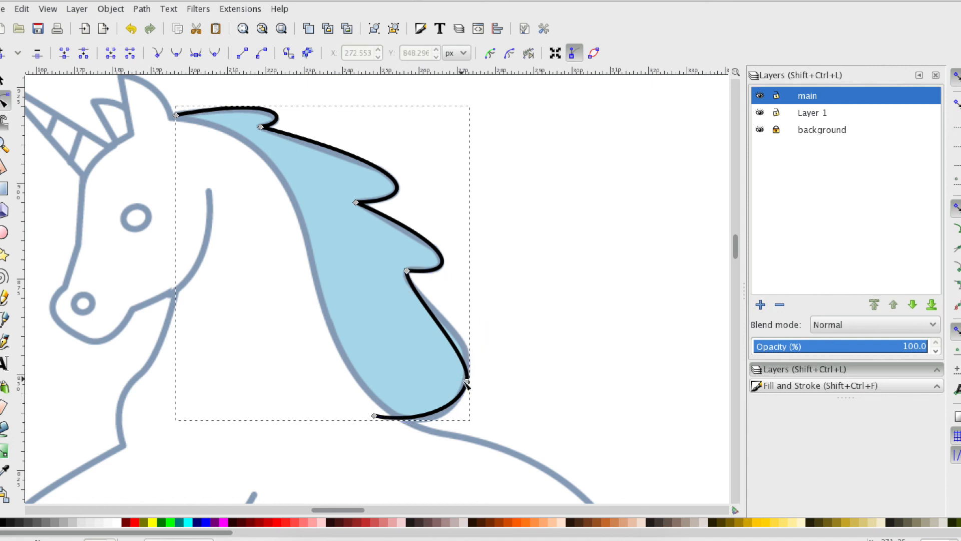
left_click(467, 383)
left_click_drag(473, 356, 484, 334)
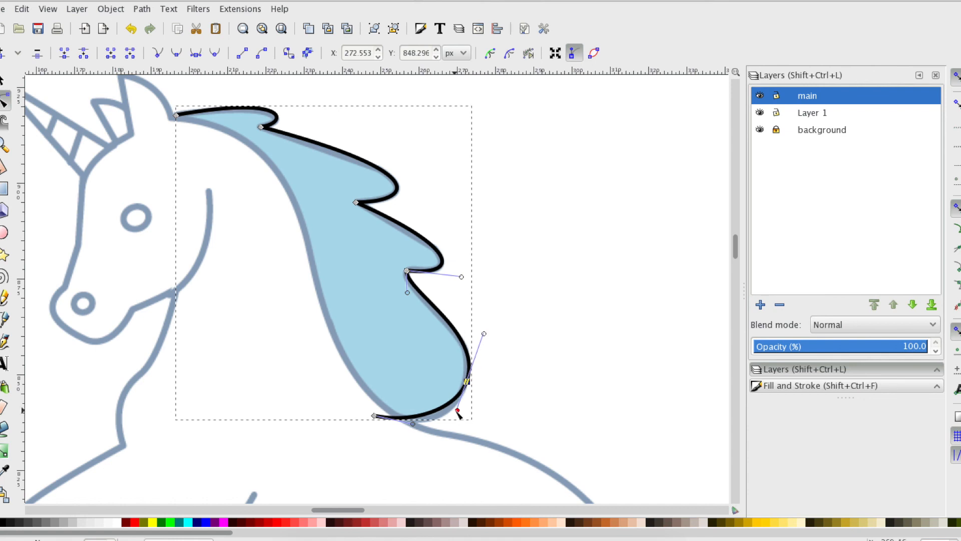
left_click_drag(451, 427, 452, 425)
left_click(464, 385)
left_click_drag(459, 411, 452, 431)
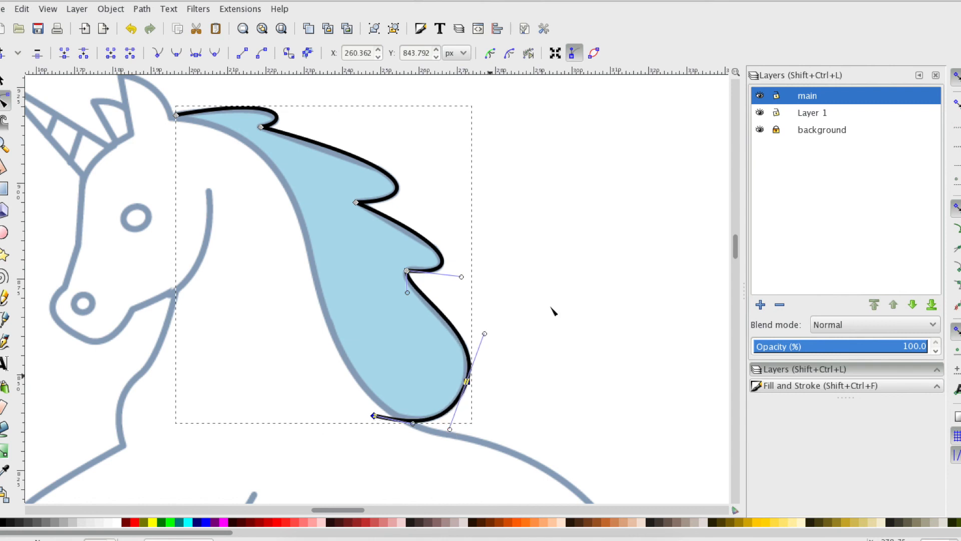
- Move the path's first node to about X 193.4, Y 916.8 px behind the ear and lengthen its handle
left_click(177, 117)
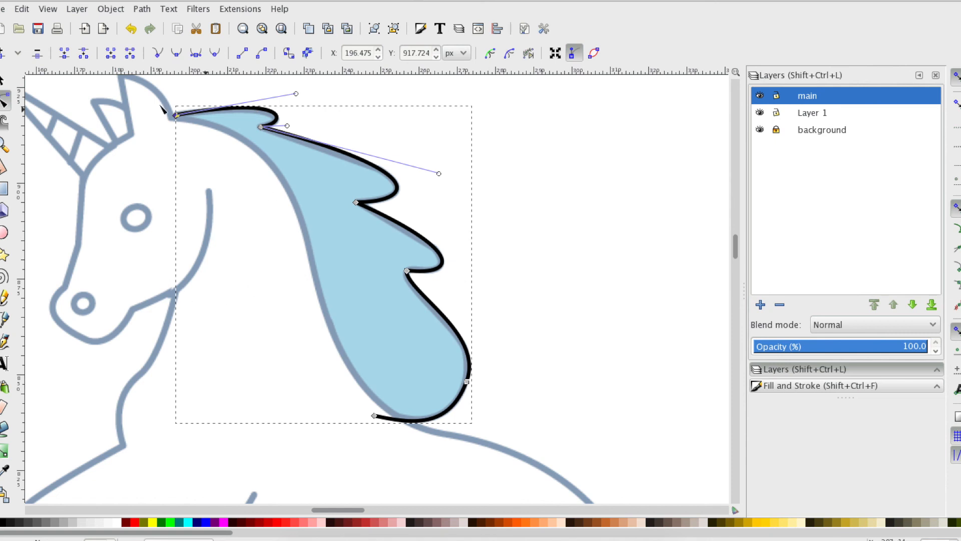
left_click_drag(176, 118, 167, 121)
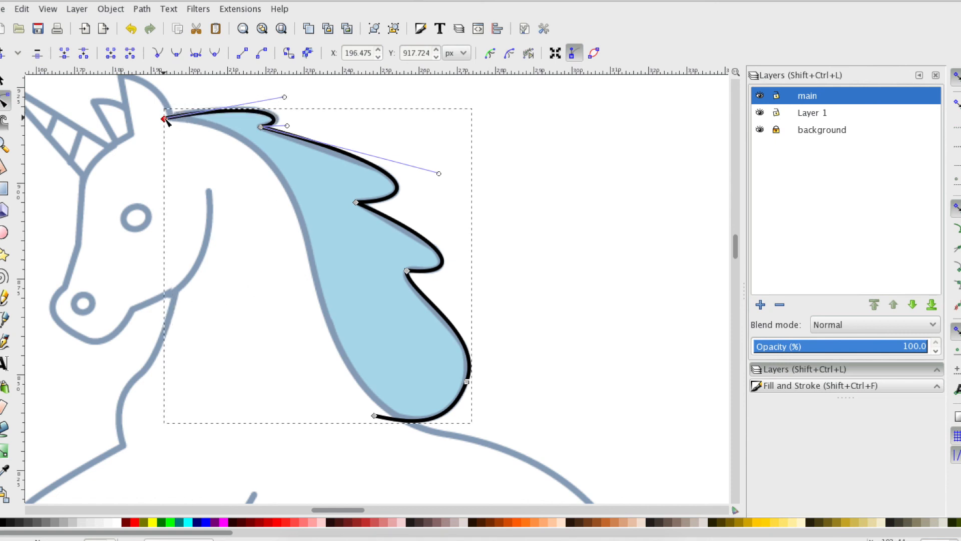
left_click_drag(284, 98, 295, 94)
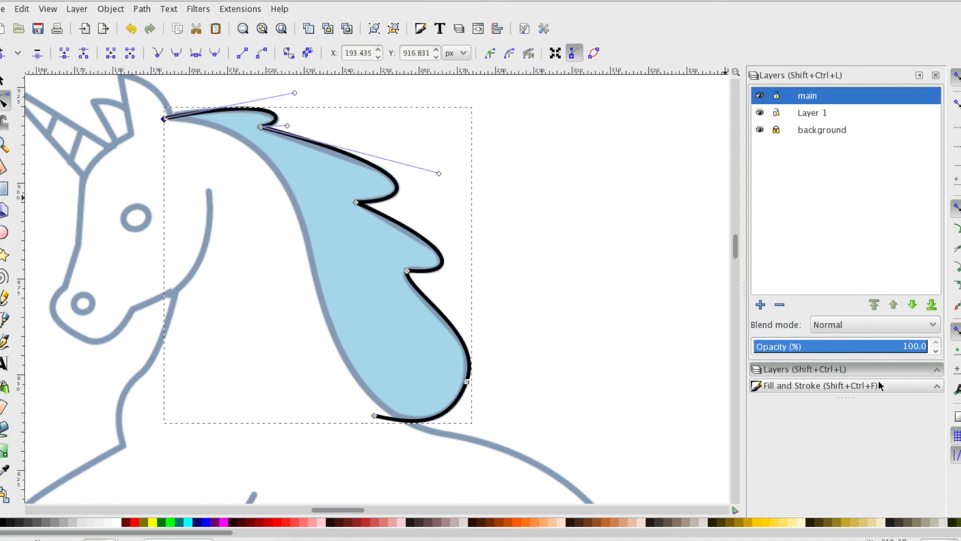
- Give the mane path a flat magenta fill with red 242, green 0, blue 221 and alpha 113
left_click(800, 387)
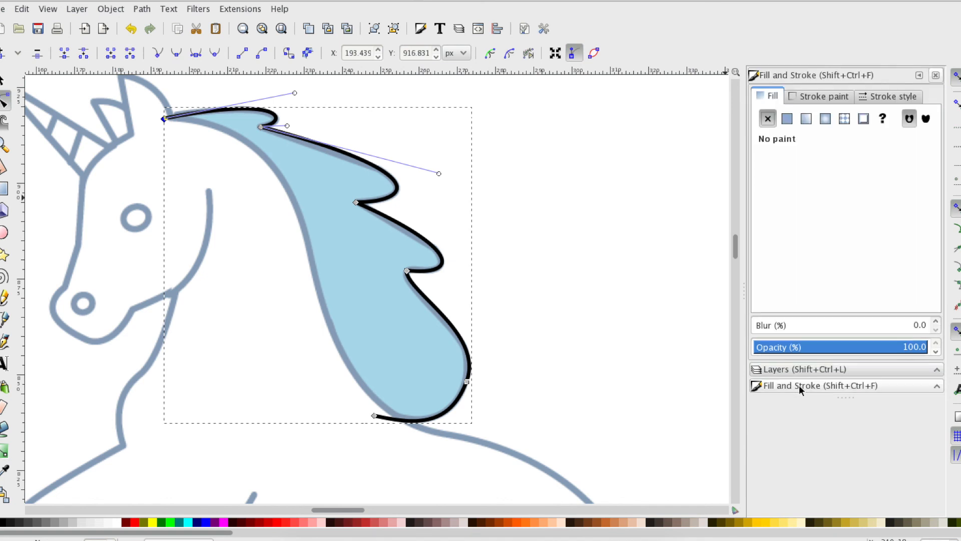
left_click(787, 120)
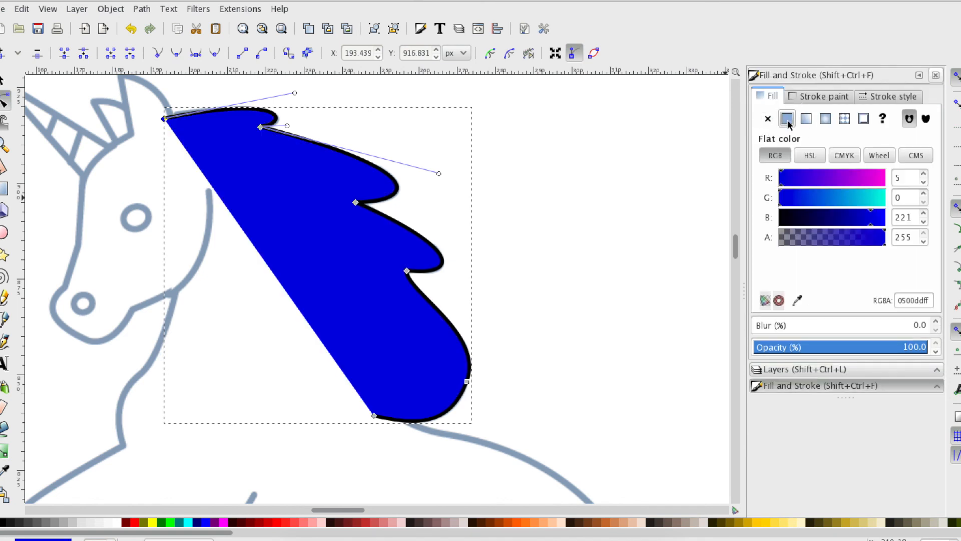
left_click(883, 178)
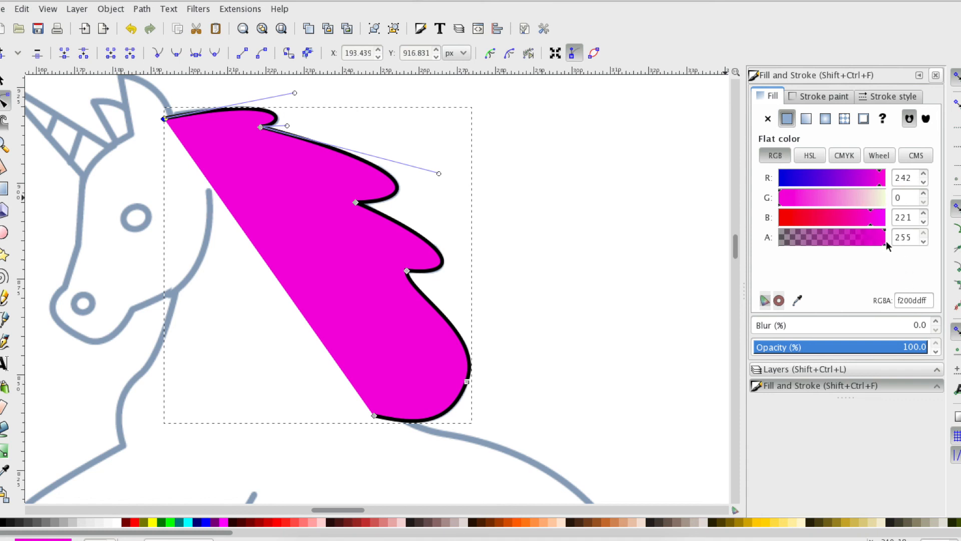
left_click_drag(883, 242, 826, 249)
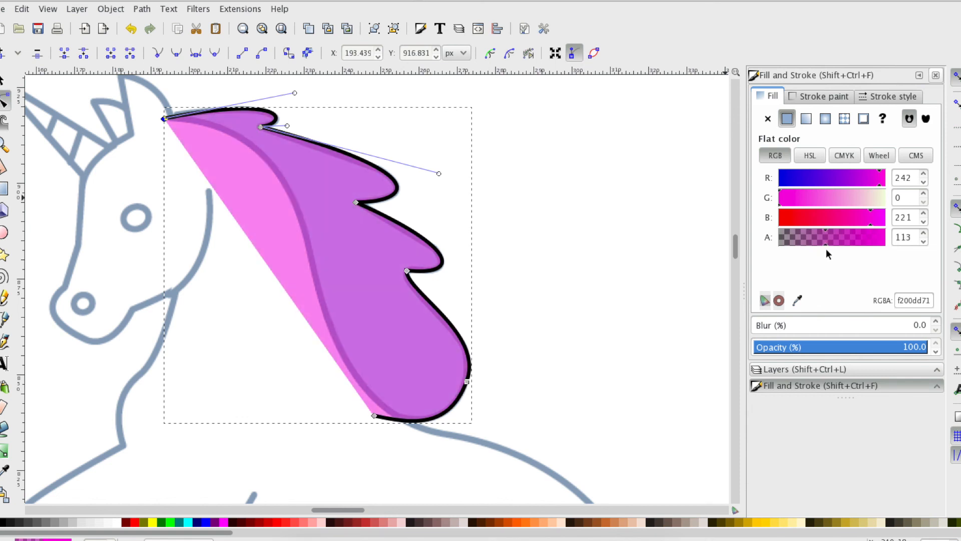